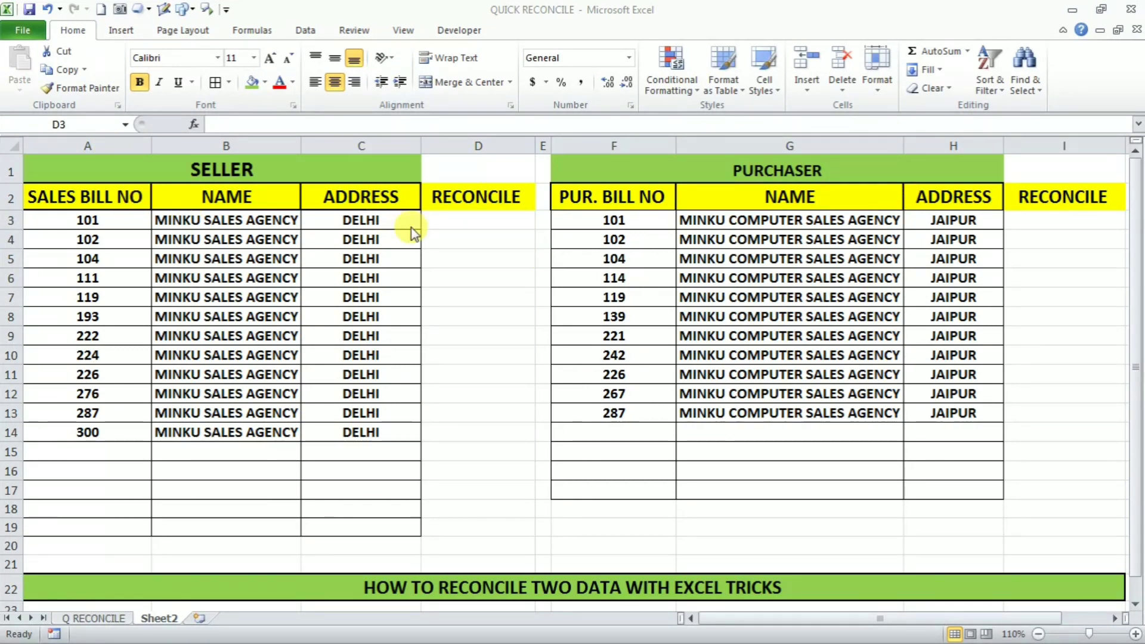
Step: Enter =COUNTIF($F$3:$F$17,A3) in D3 so seller bill 101 counts 1 match
{"action": "left_click", "coordinate": [444, 196]}
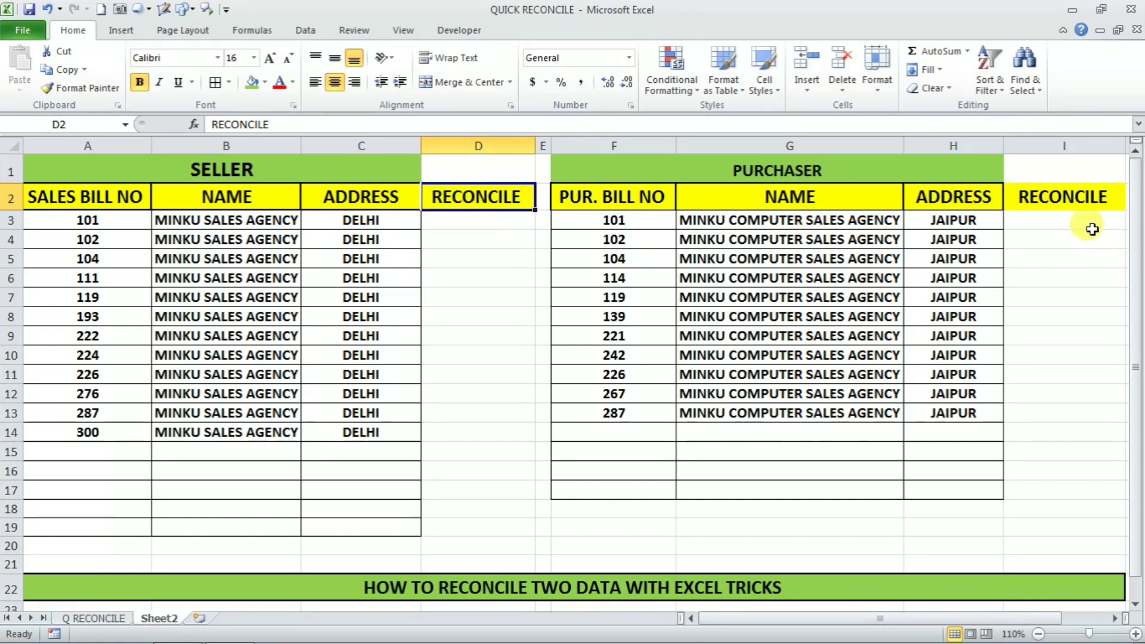
{"action": "left_click", "coordinate": [1073, 201]}
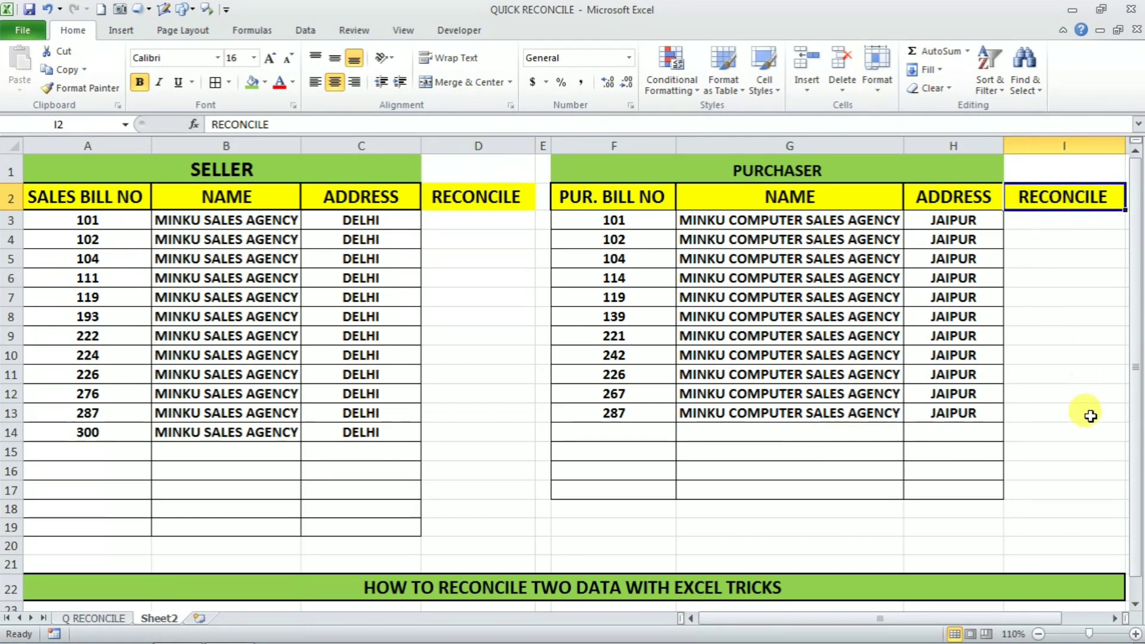
{"action": "left_click", "coordinate": [471, 220]}
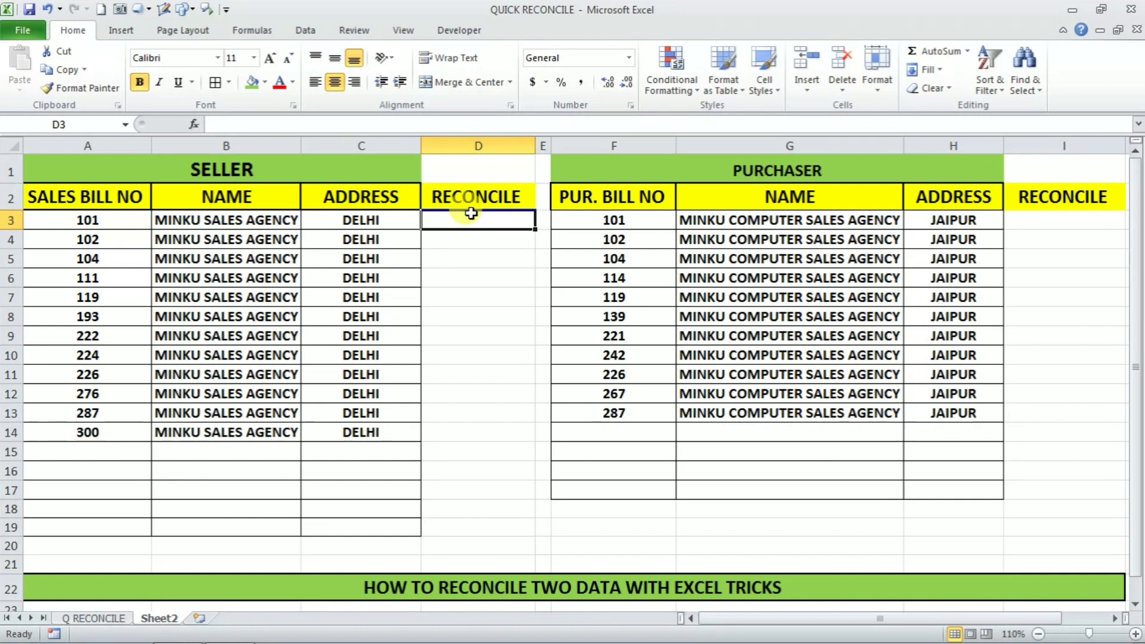
{"action": "type", "text": "="}
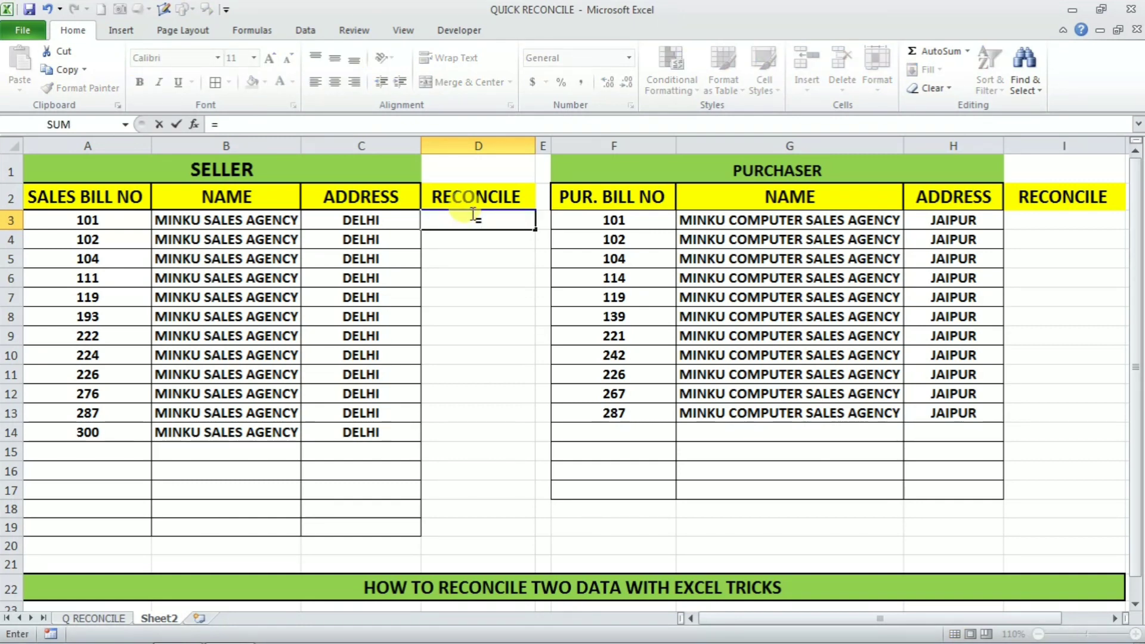
{"action": "type", "text": "COUNTIF"}
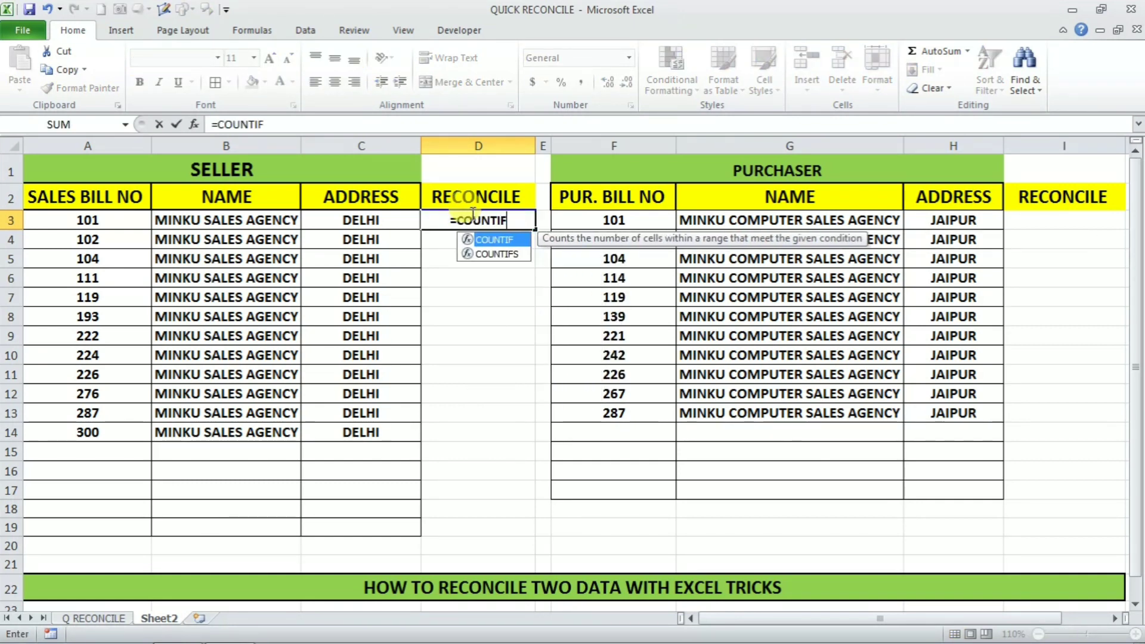
{"action": "type", "text": "("}
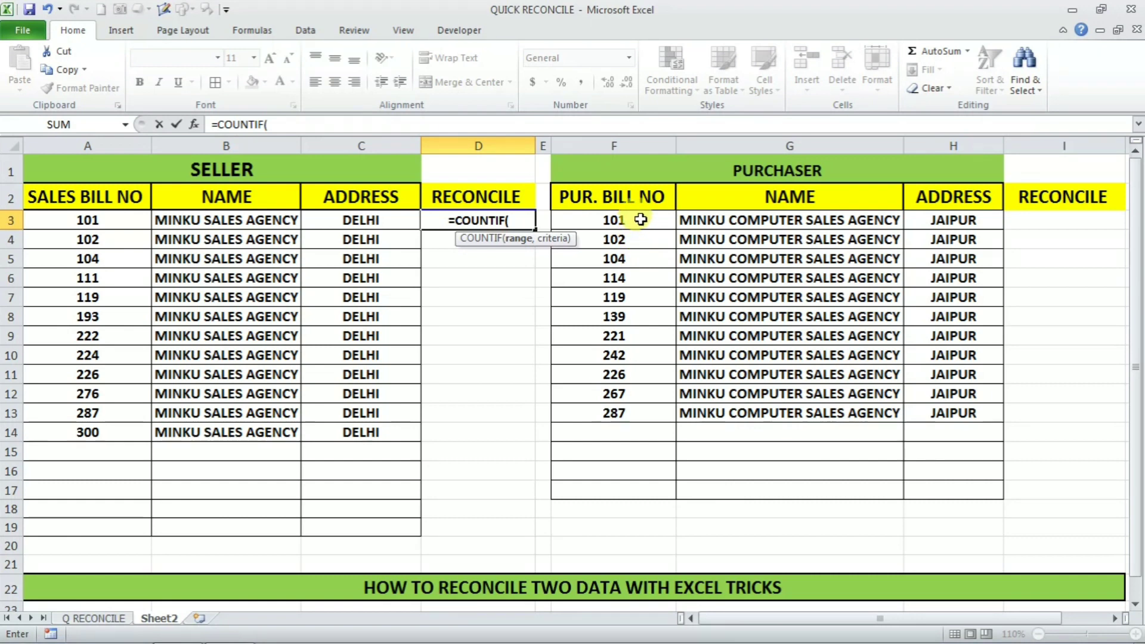
{"action": "left_click_drag", "start_coordinate": [637, 219], "coordinate": [633, 475]}
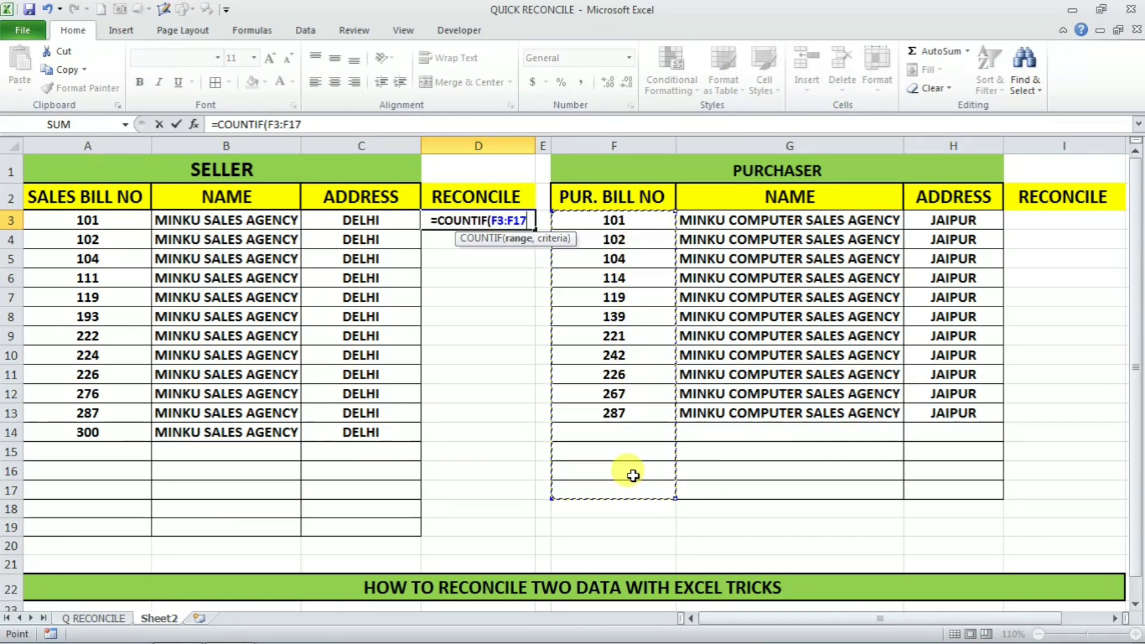
{"action": "key", "text": "F4"}
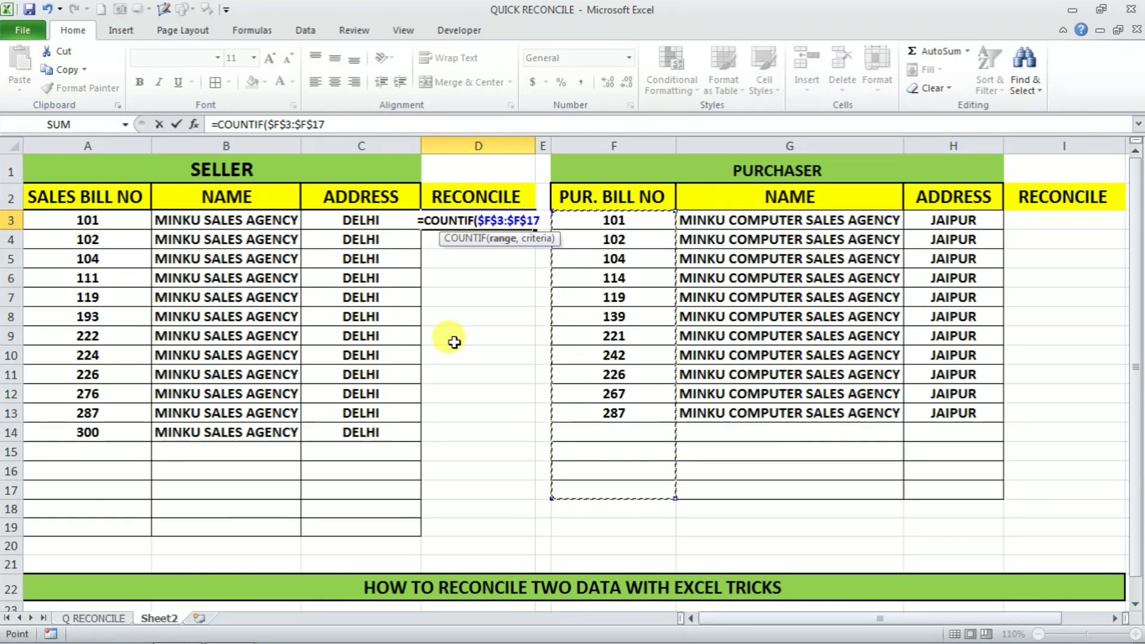
{"action": "type", "text": ","}
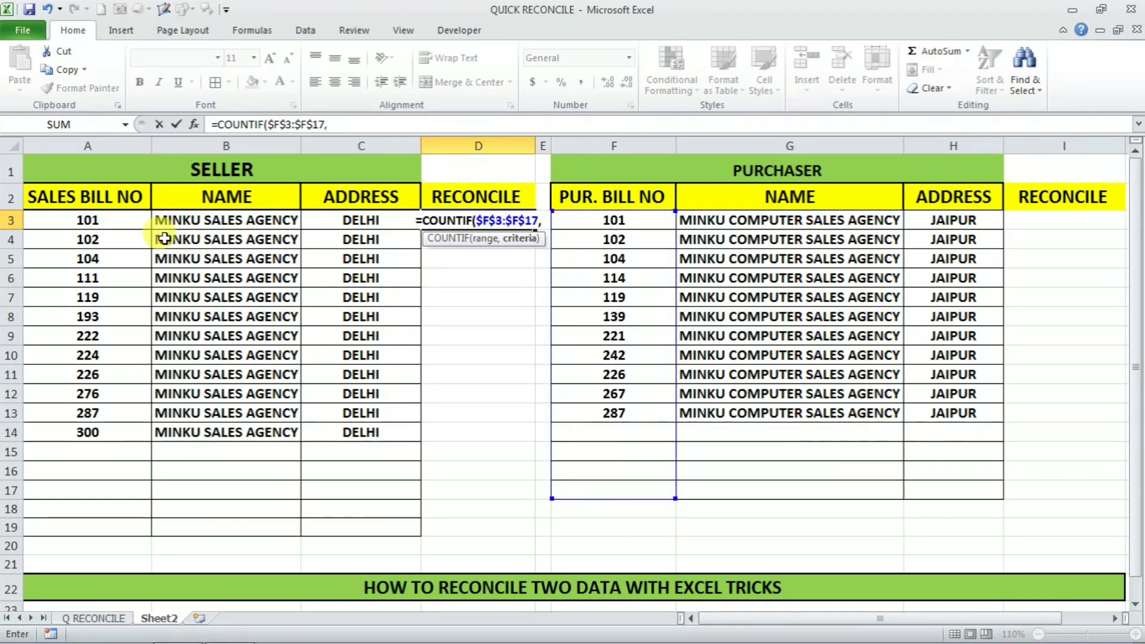
{"action": "left_click", "coordinate": [112, 223]}
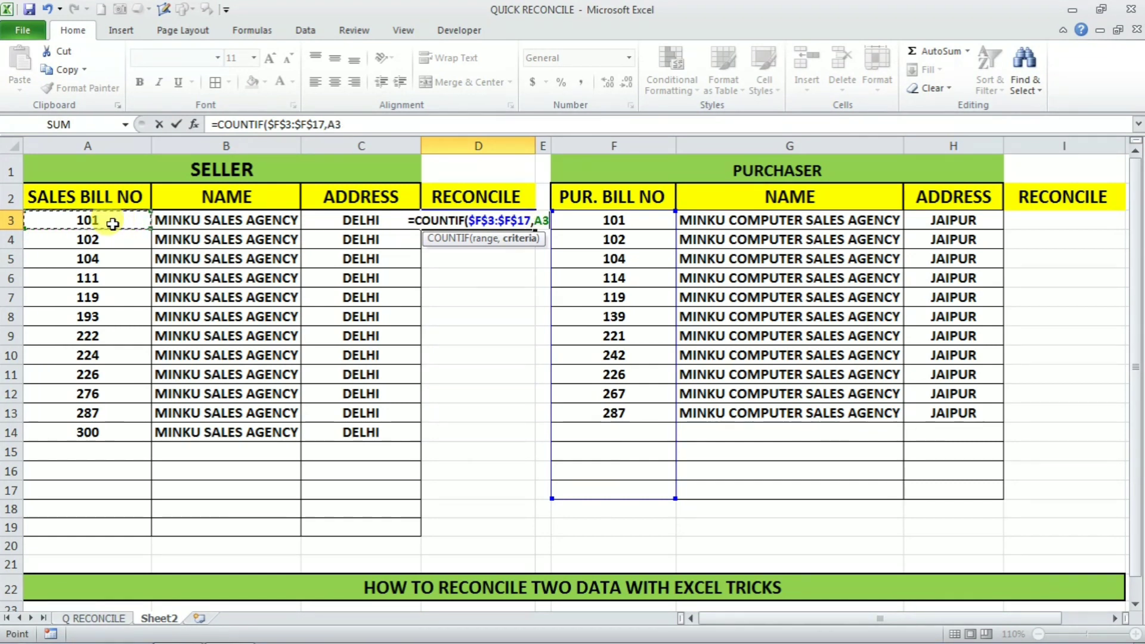
{"action": "key", "text": "Tab"}
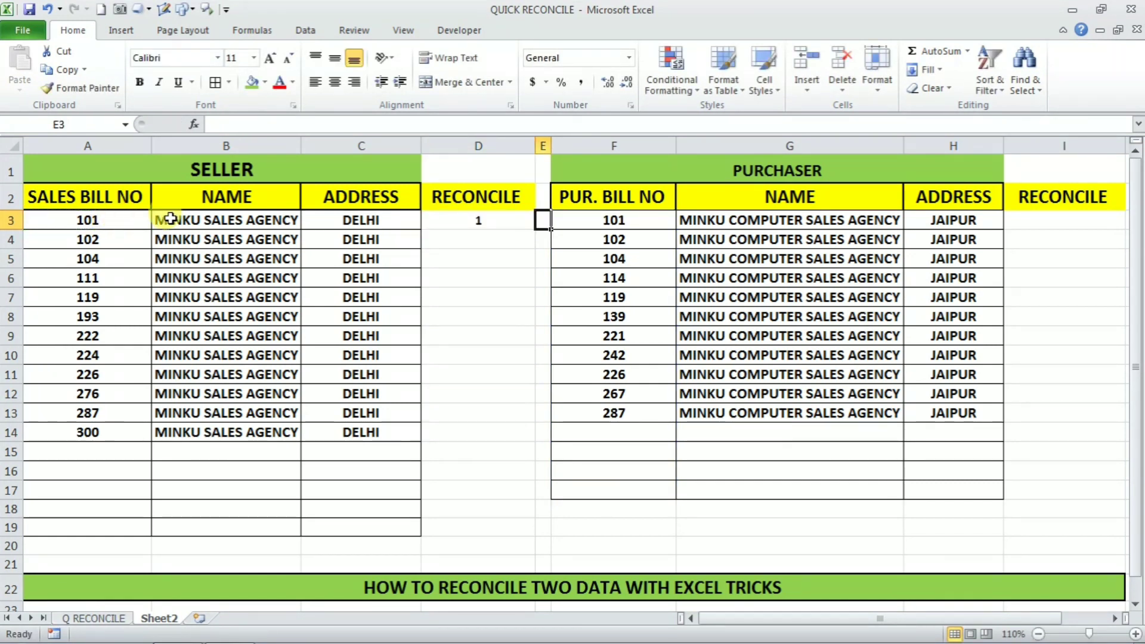
{"action": "left_click", "coordinate": [509, 222]}
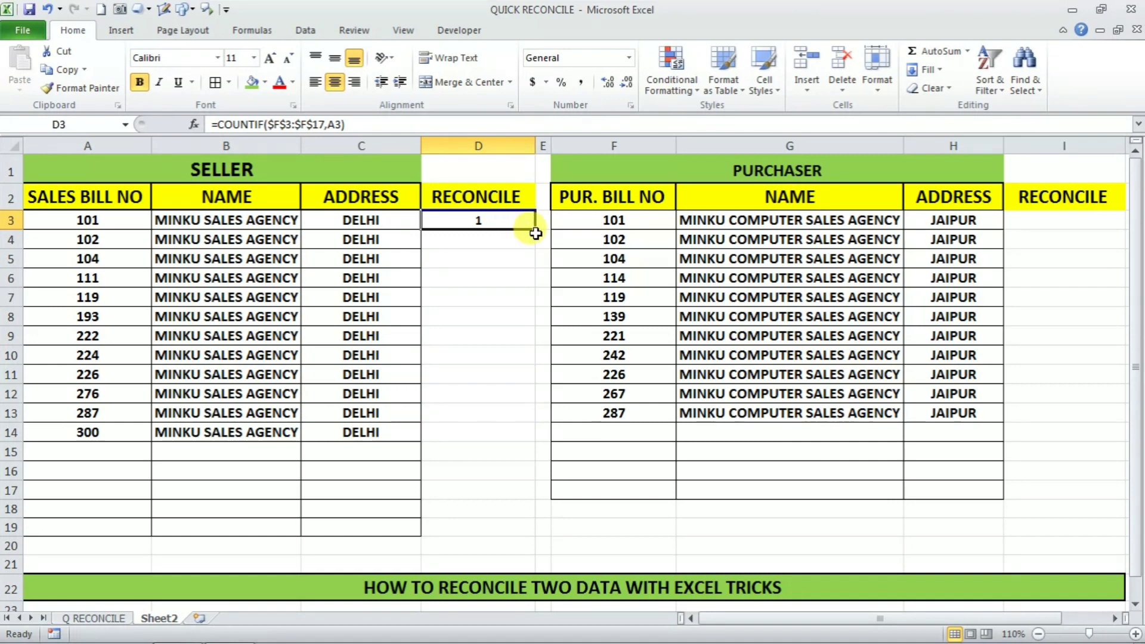
Step: Copy D3's COUNTIF formula down to D19 and check the copies in D4–D6
{"action": "left_click_drag", "start_coordinate": [537, 230], "coordinate": [536, 524]}
{"action": "left_click", "coordinate": [501, 222]}
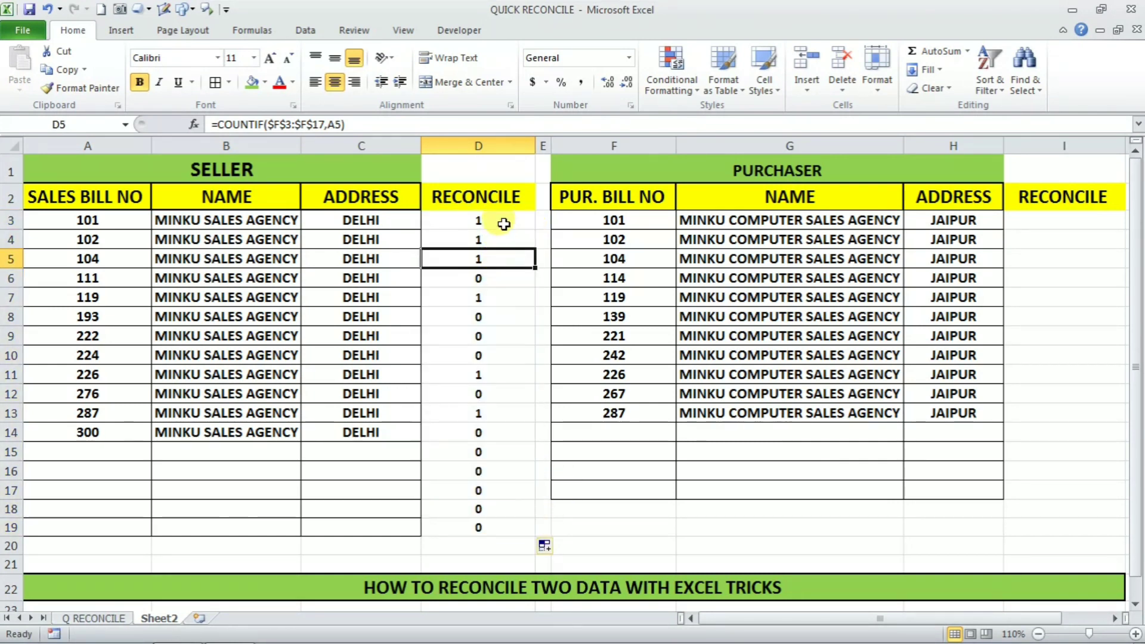
{"action": "left_click", "coordinate": [494, 242]}
{"action": "left_click", "coordinate": [486, 277]}
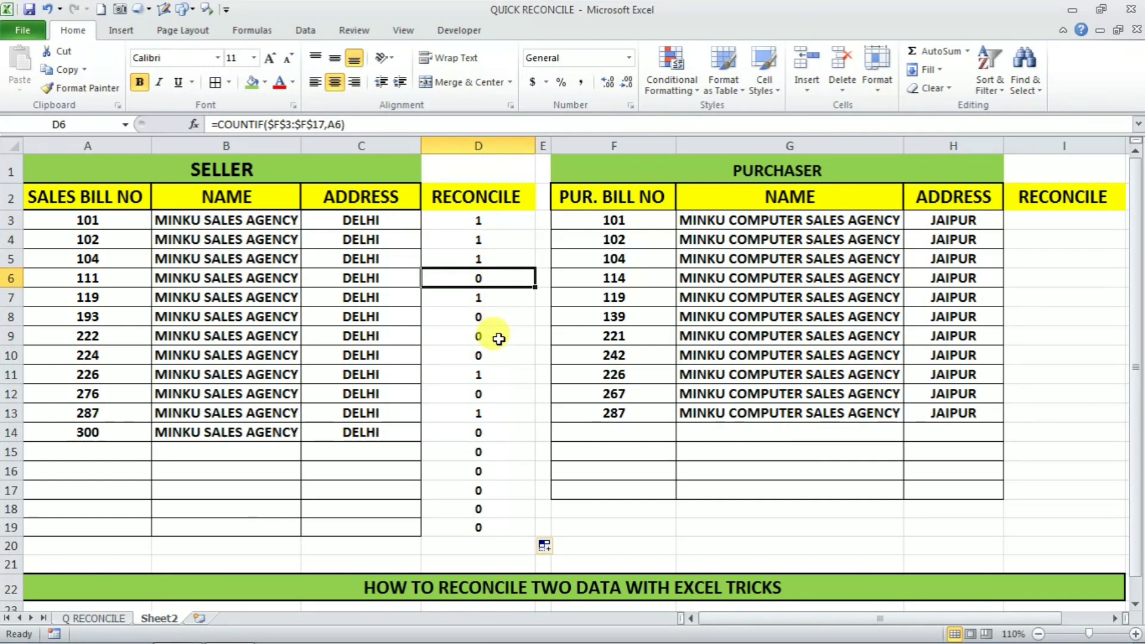
{"action": "left_click", "coordinate": [490, 220]}
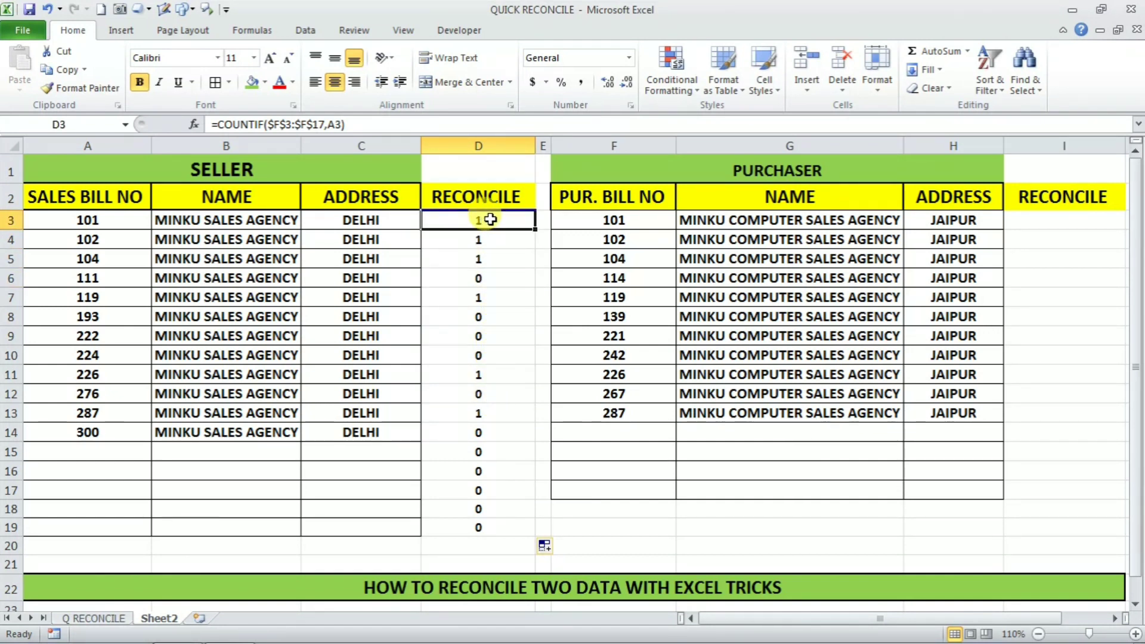
Step: Compare seller bills 101 and 287 with their purchaser matches, and note unmatched bill 193
{"action": "left_click", "coordinate": [46, 220]}
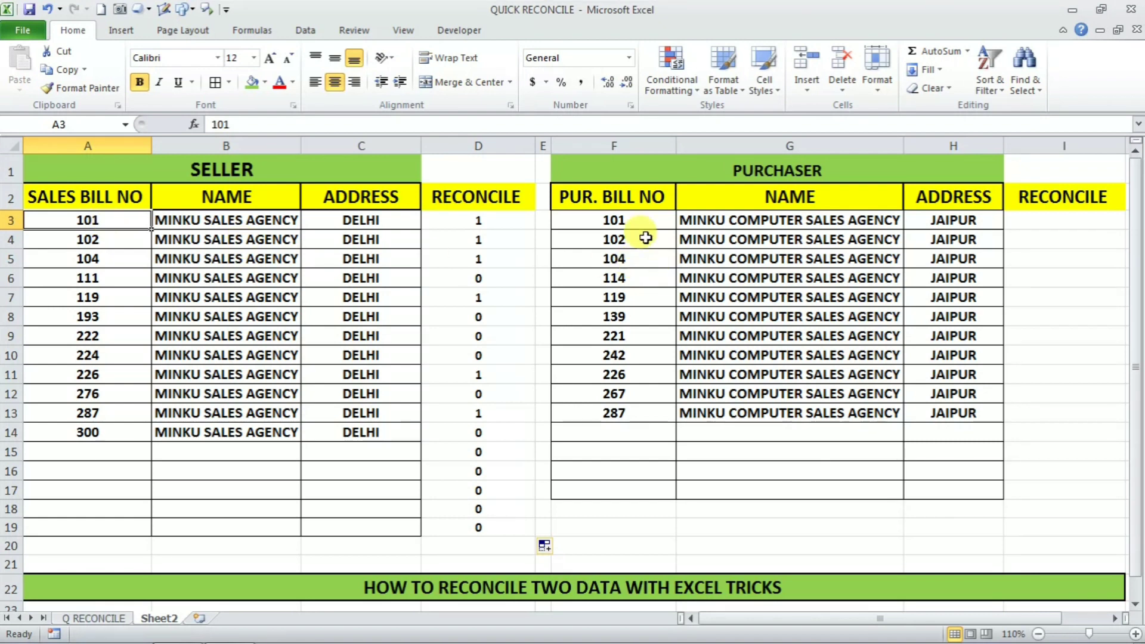
{"action": "left_click", "coordinate": [633, 222]}
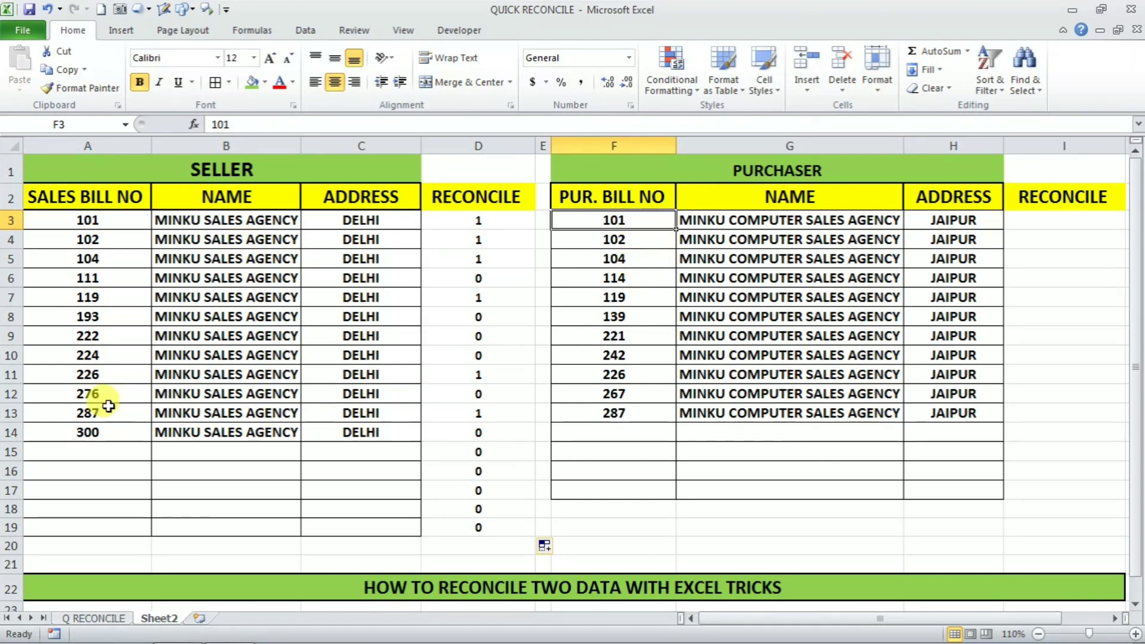
{"action": "left_click", "coordinate": [108, 407]}
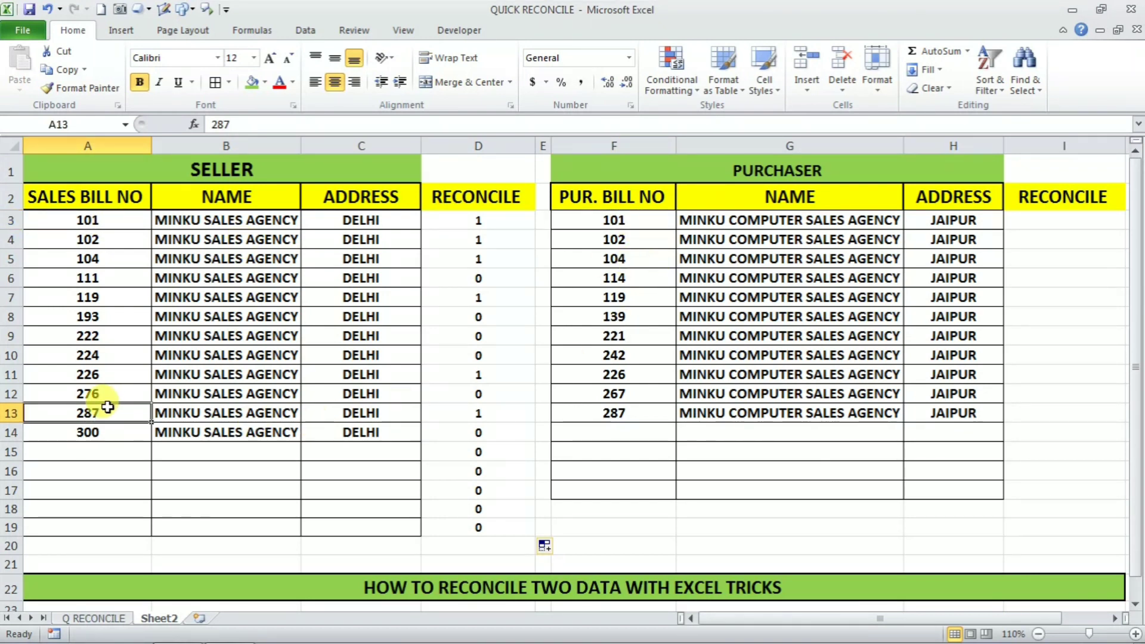
{"action": "left_click", "coordinate": [592, 415]}
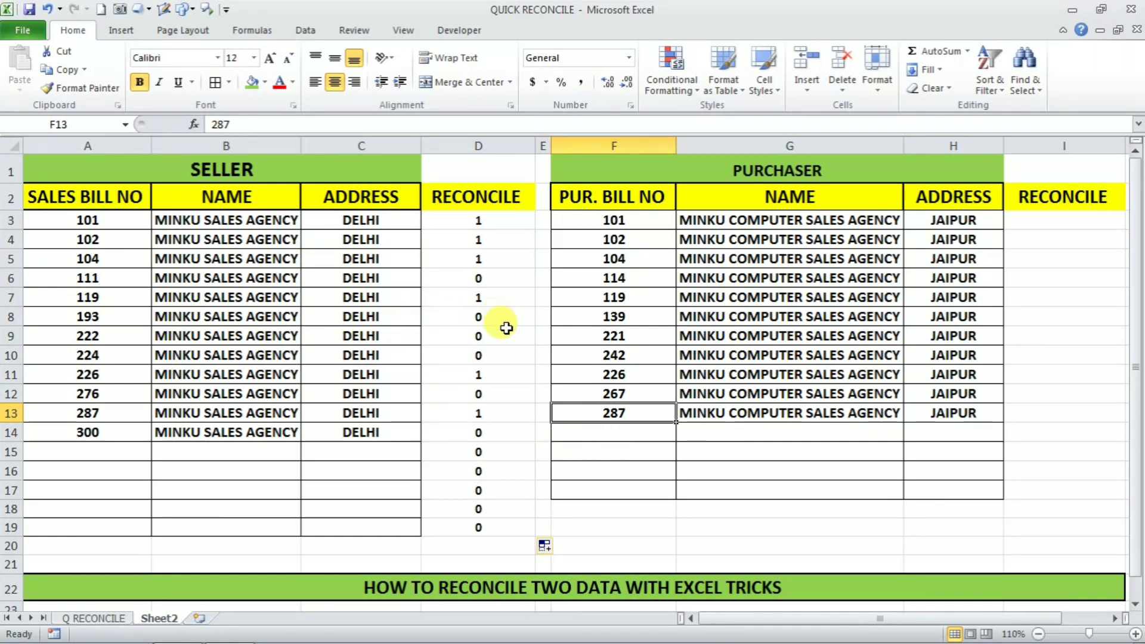
{"action": "left_click", "coordinate": [115, 310]}
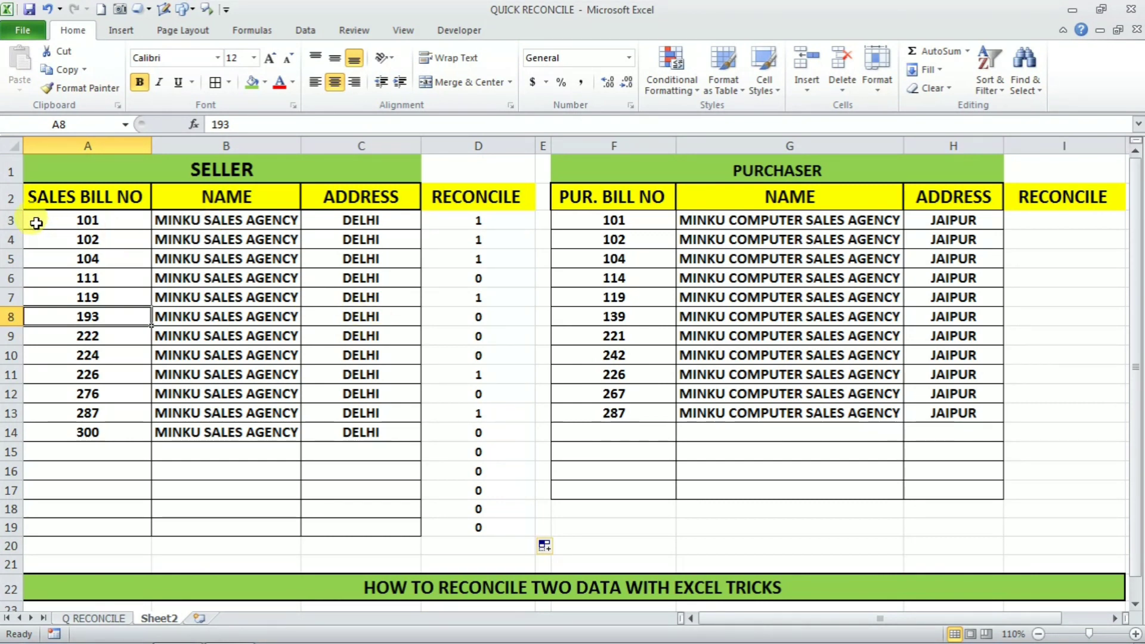
Step: Select seller rows A3:C19 and begin a New Rule that uses a formula to decide formatting
{"action": "left_click_drag", "start_coordinate": [36, 223], "coordinate": [322, 520]}
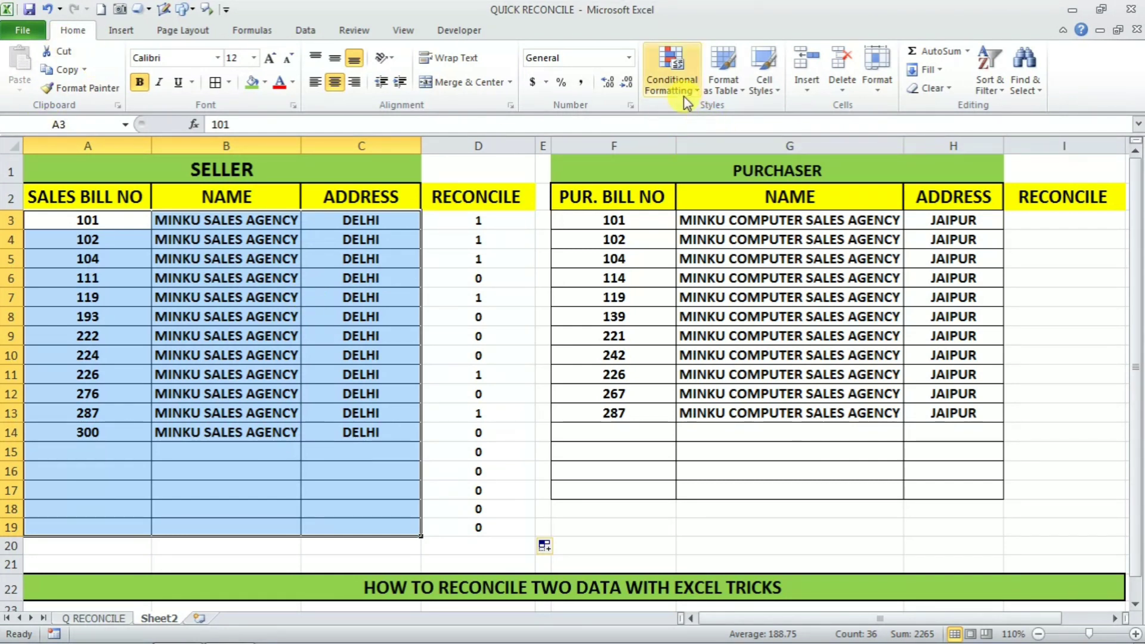
{"action": "left_click", "coordinate": [701, 94]}
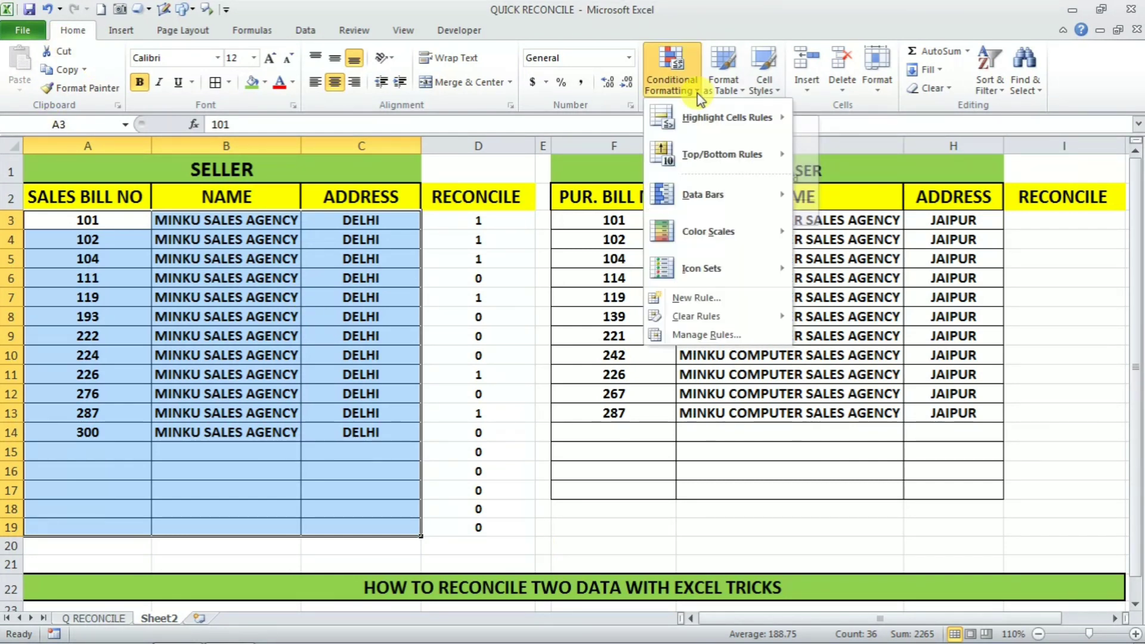
{"action": "left_click", "coordinate": [696, 298]}
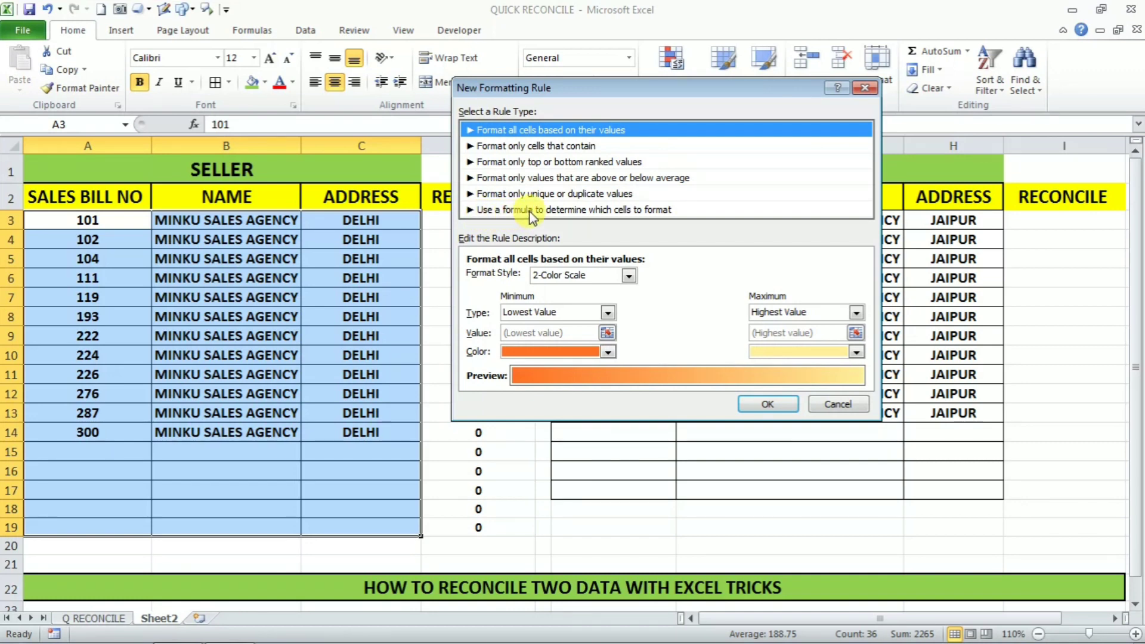
{"action": "left_click", "coordinate": [640, 214]}
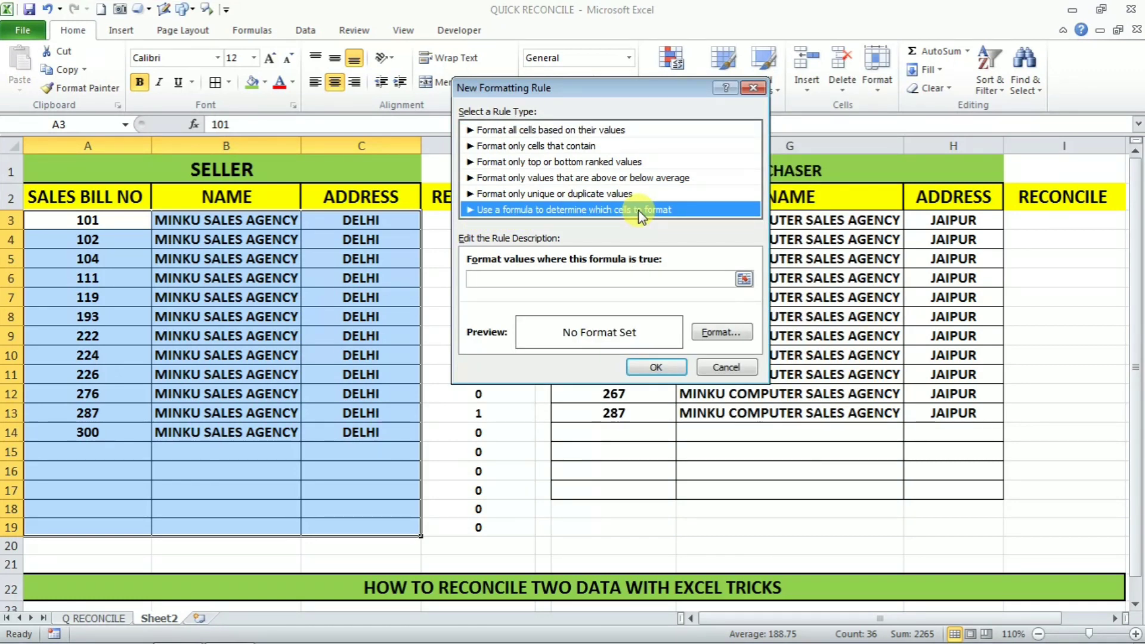
Step: Enter =$D3=0 as the rule formula, with the row left relative
{"action": "left_click", "coordinate": [501, 278]}
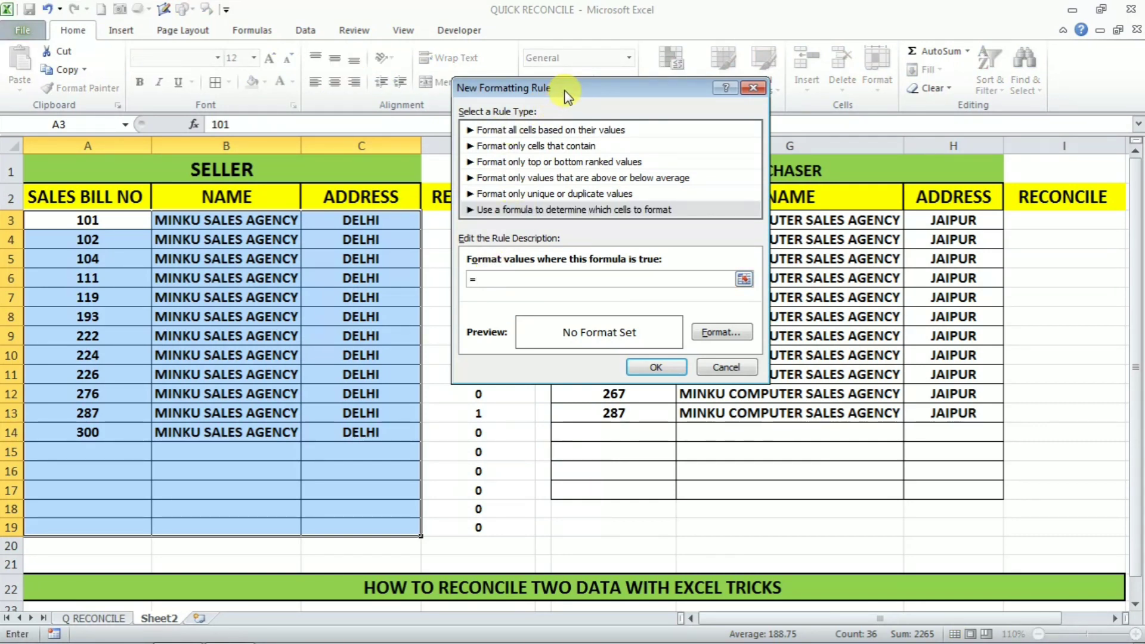
{"action": "left_click_drag", "start_coordinate": [562, 88], "coordinate": [807, 123]}
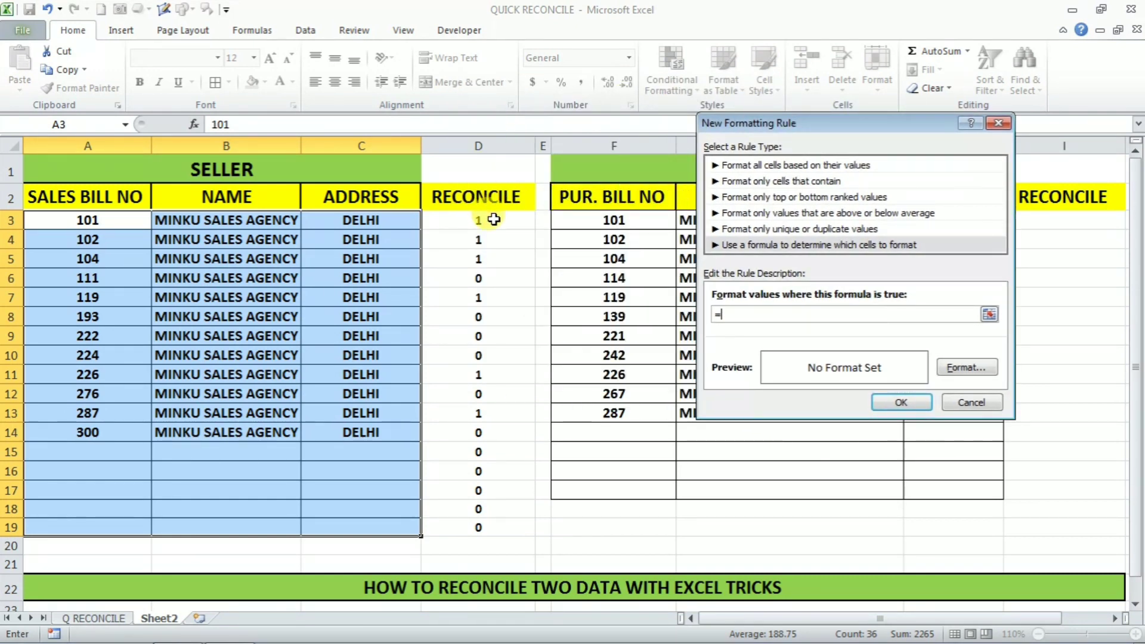
{"action": "left_click", "coordinate": [494, 219]}
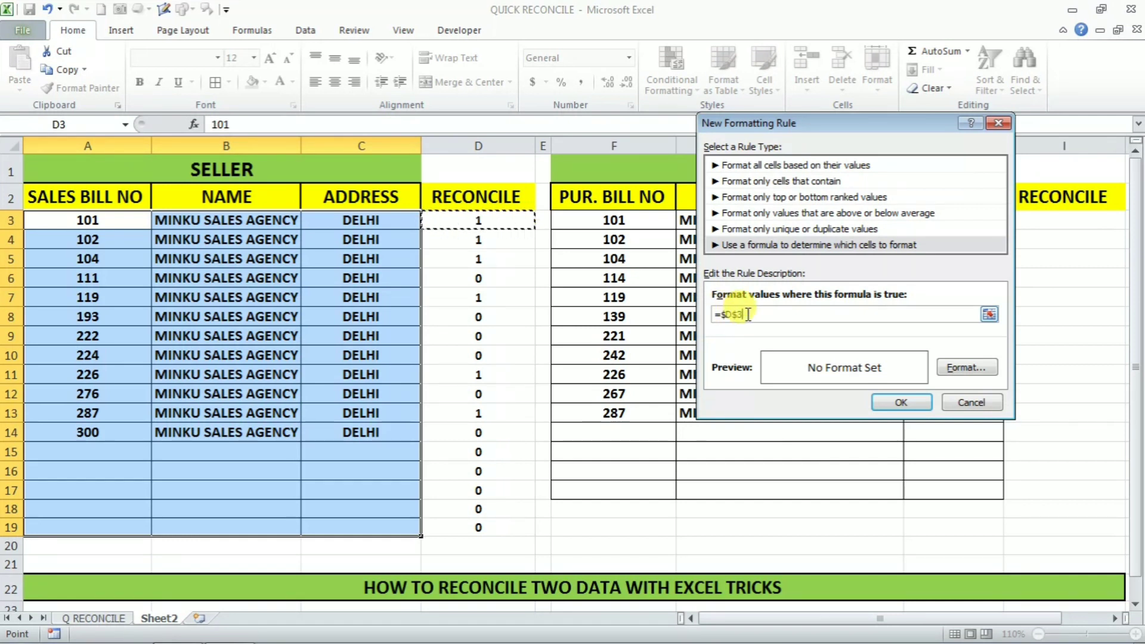
{"action": "key", "text": "BackSpace"}
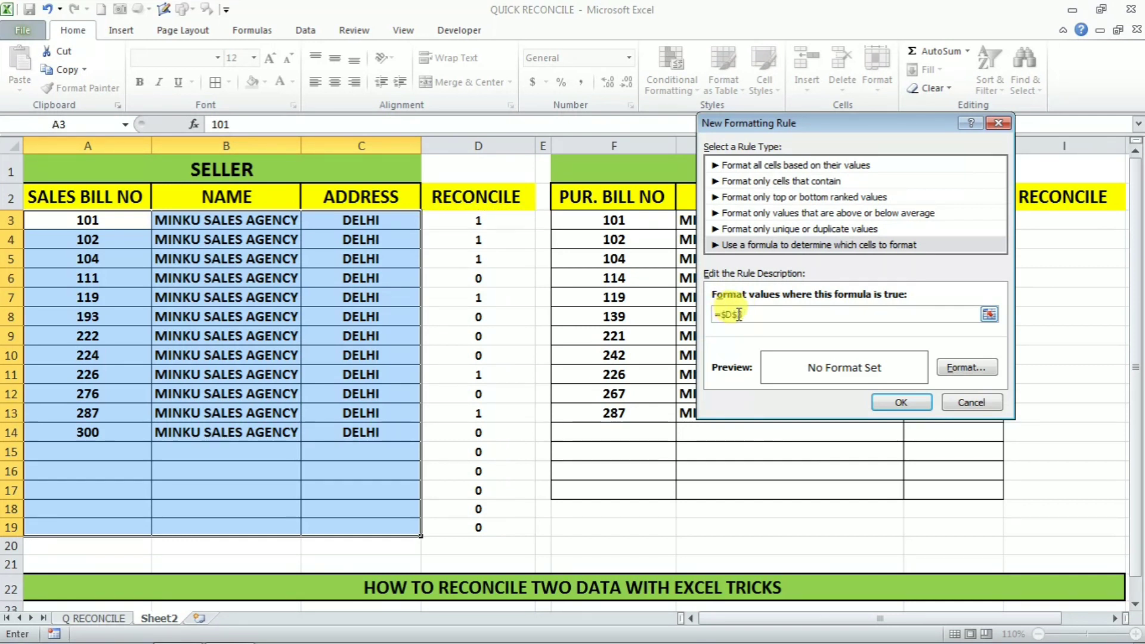
{"action": "key", "text": "BackSpace"}
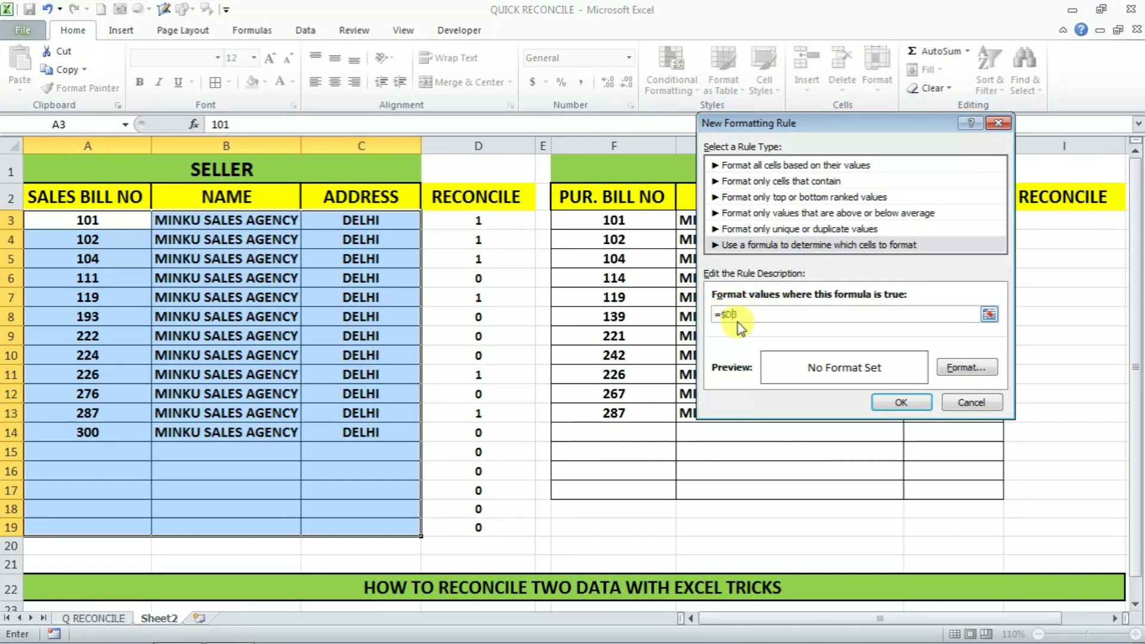
{"action": "type", "text": "3=0"}
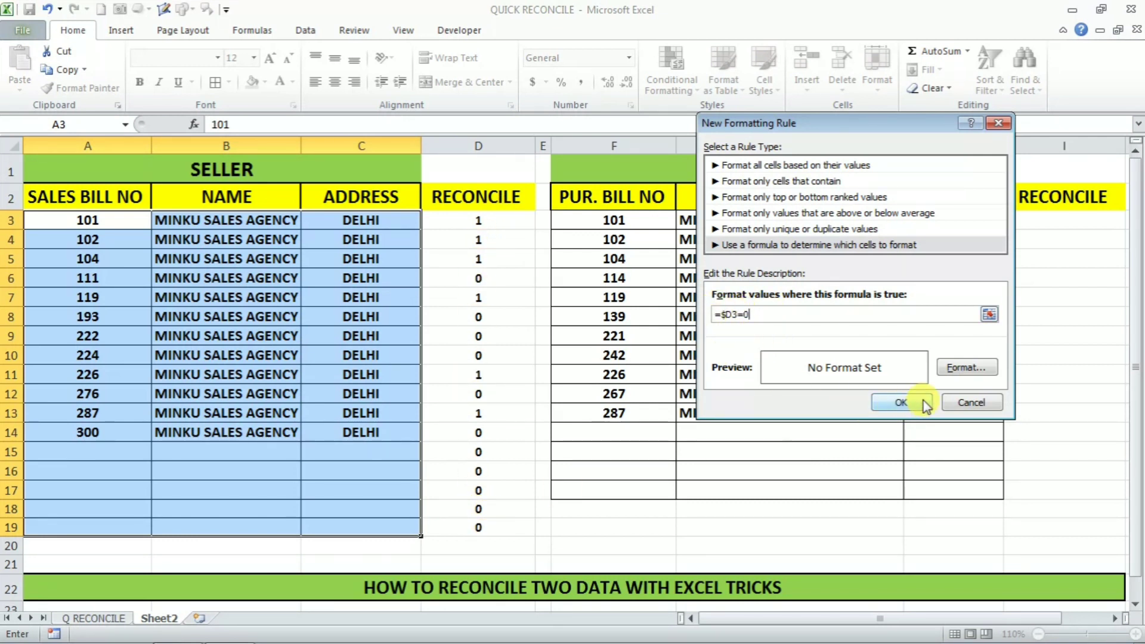
Step: Give the rule a red fill format
{"action": "left_click", "coordinate": [953, 370]}
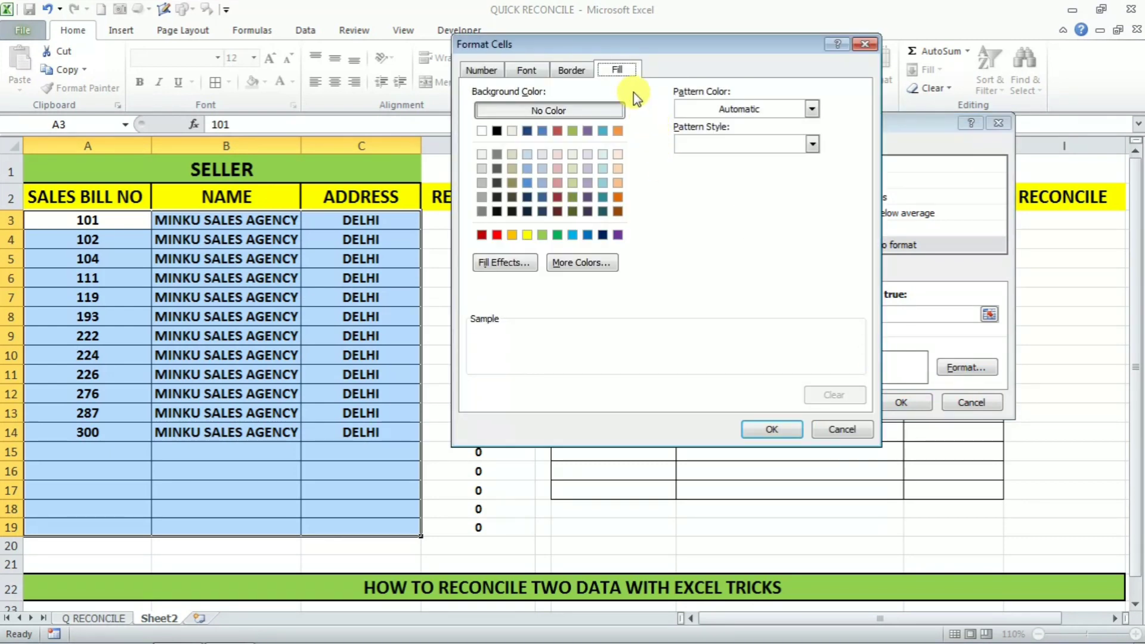
{"action": "left_click", "coordinate": [497, 236]}
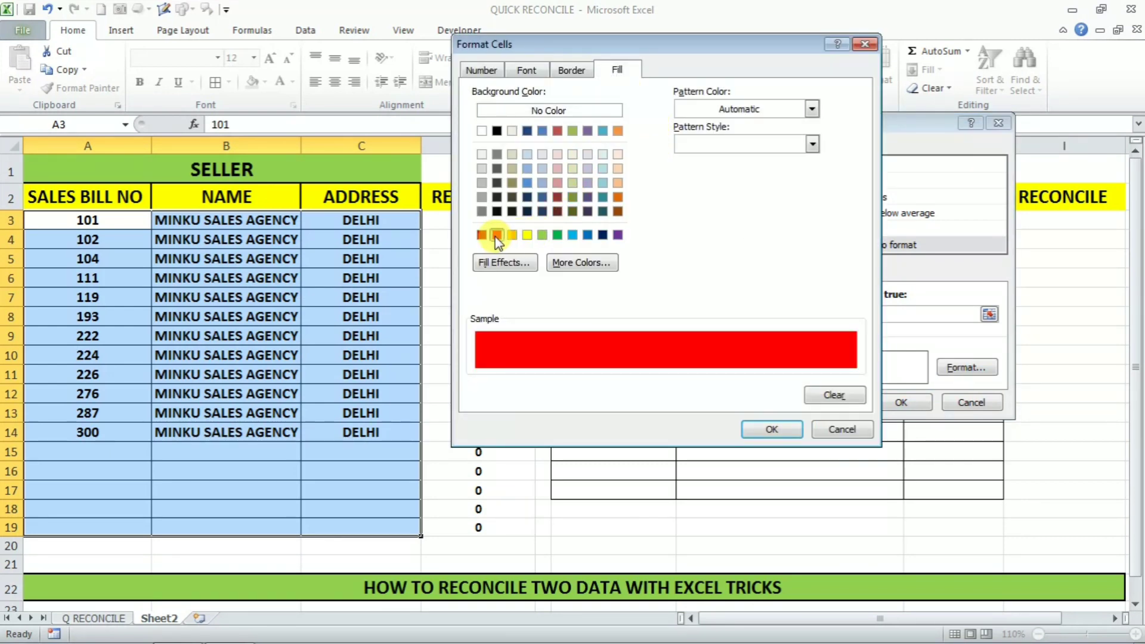
{"action": "left_click", "coordinate": [773, 429]}
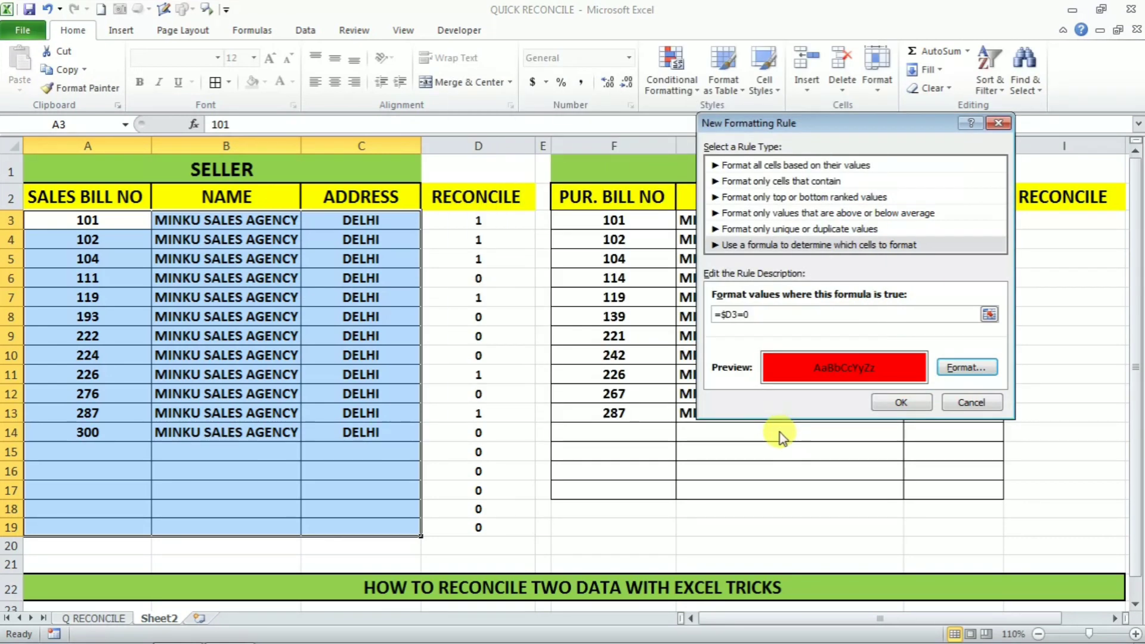
Step: Apply the red rule and verify zero counts for unmatched seller bills 111, 193, 222, 224
{"action": "left_click", "coordinate": [902, 403]}
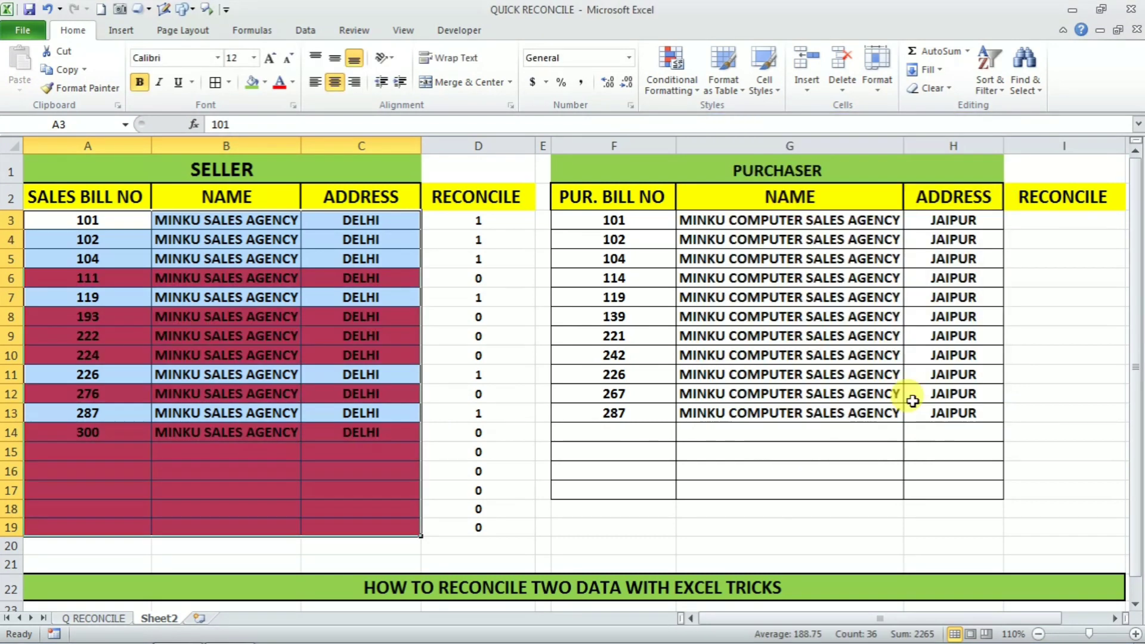
{"action": "left_click", "coordinate": [567, 449]}
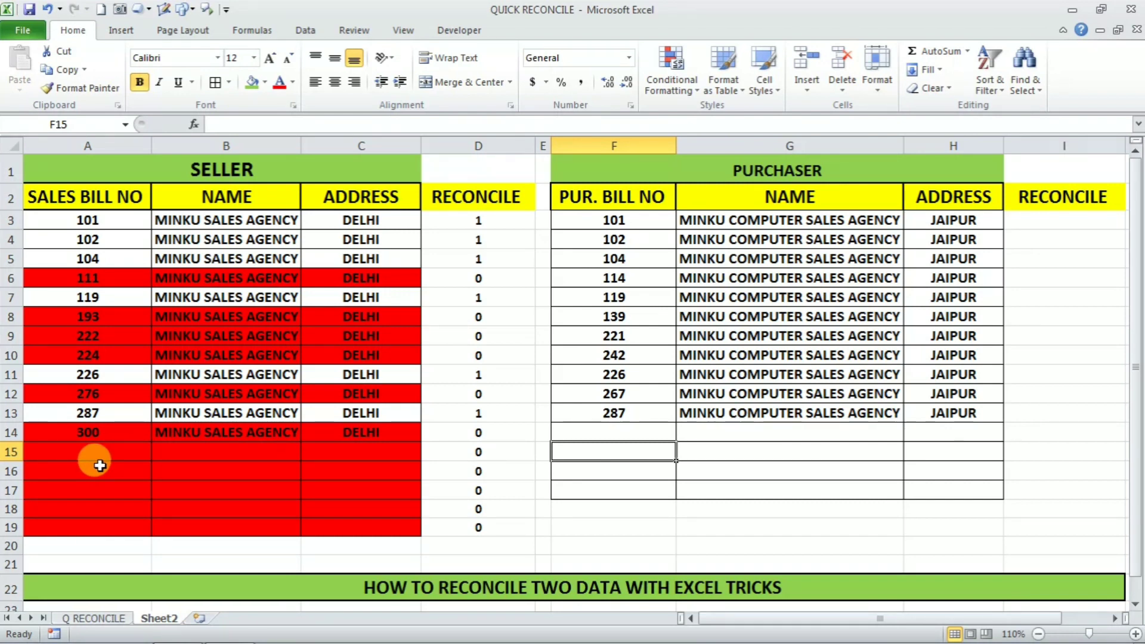
{"action": "left_click", "coordinate": [469, 283]}
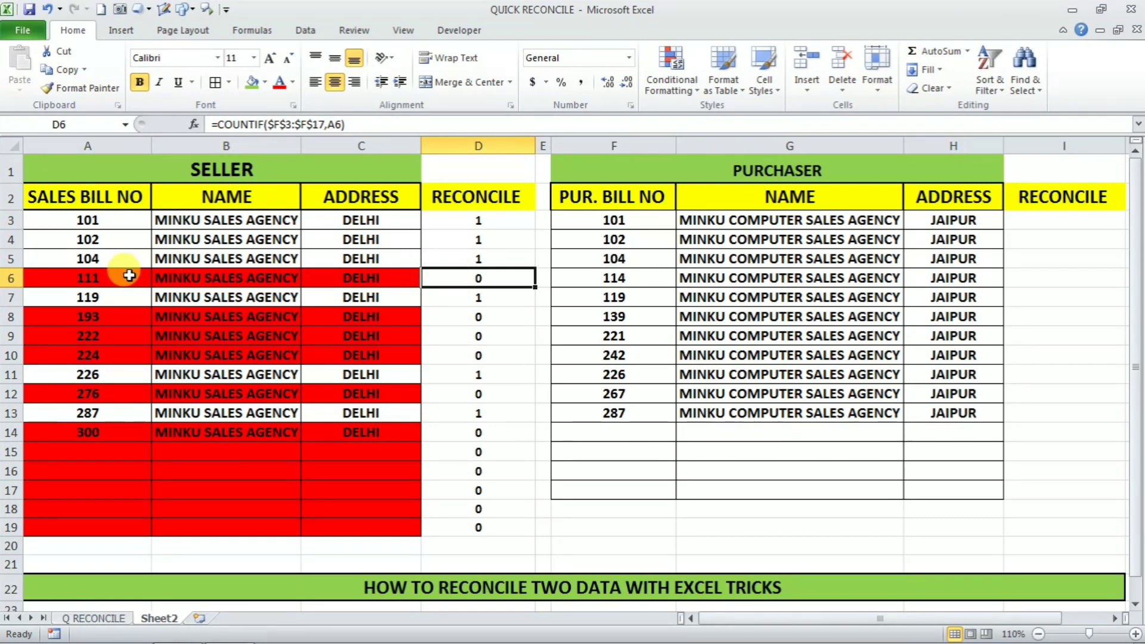
{"action": "left_click_drag", "start_coordinate": [499, 318], "coordinate": [501, 356]}
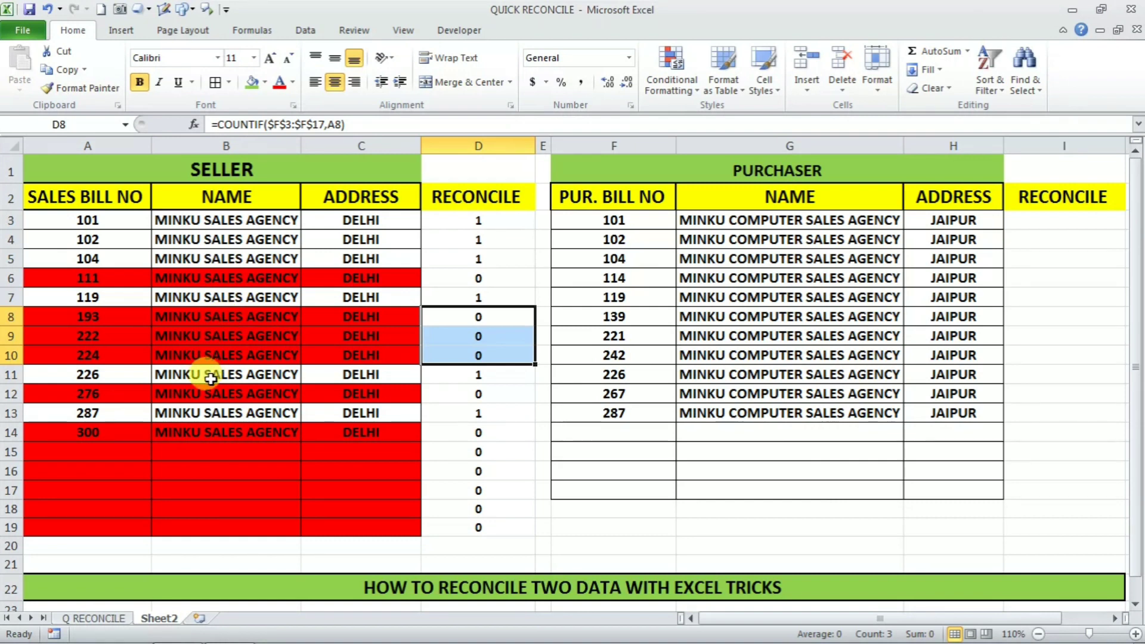
{"action": "left_click", "coordinate": [105, 283]}
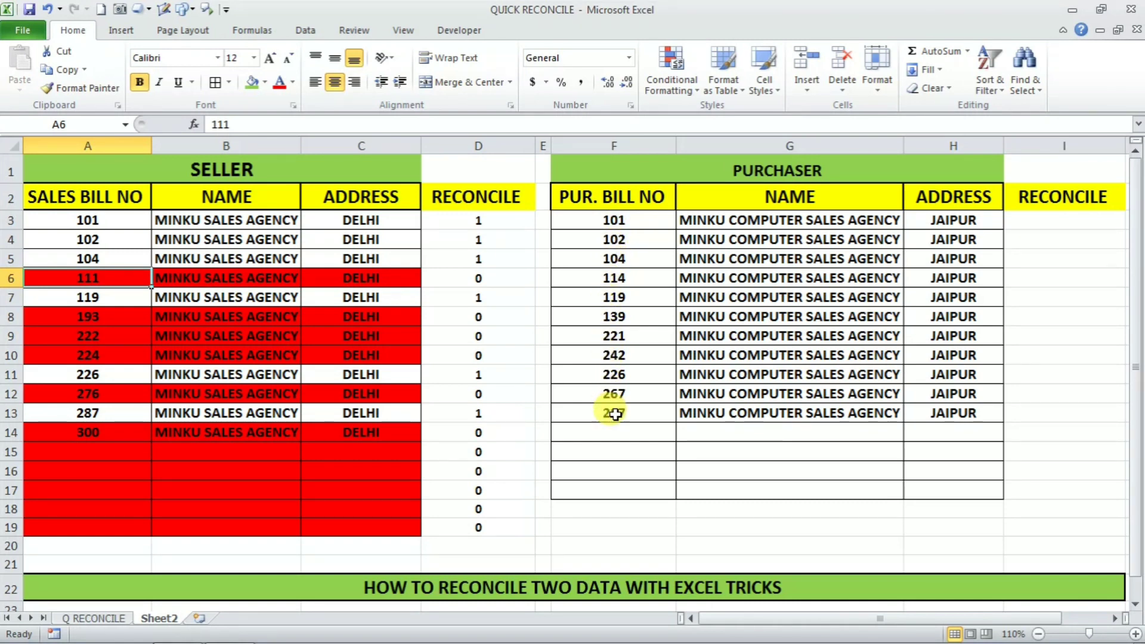
{"action": "left_click", "coordinate": [101, 352]}
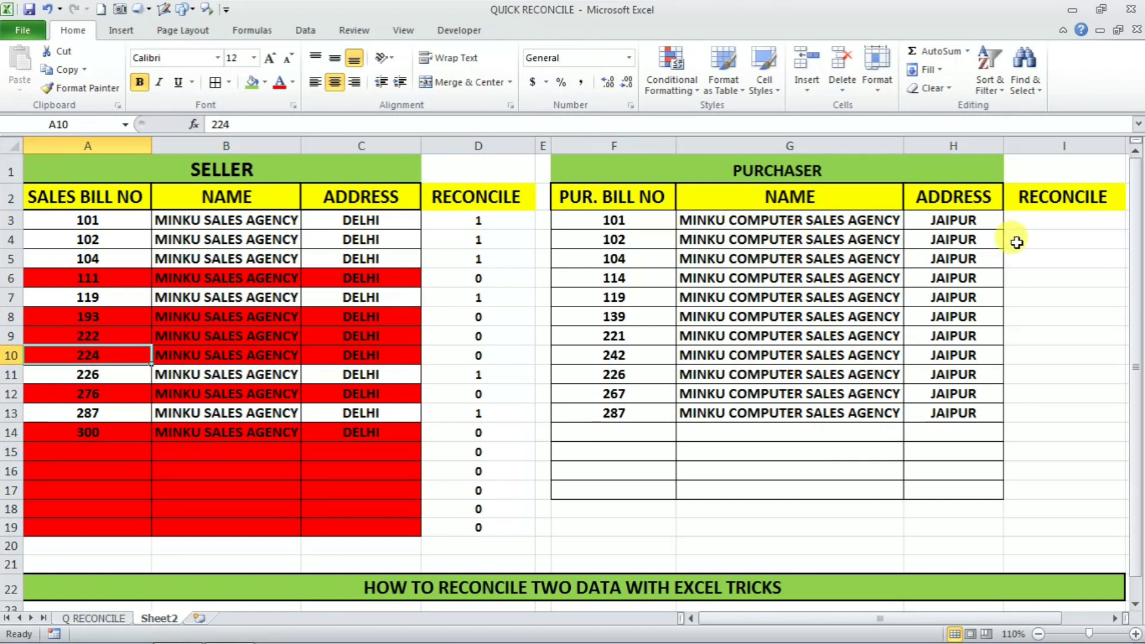
Step: Enter =COUNTIF($A$3:$A$19,F3) in I3 to count purchaser bill 101 among seller bills
{"action": "left_click", "coordinate": [1070, 221]}
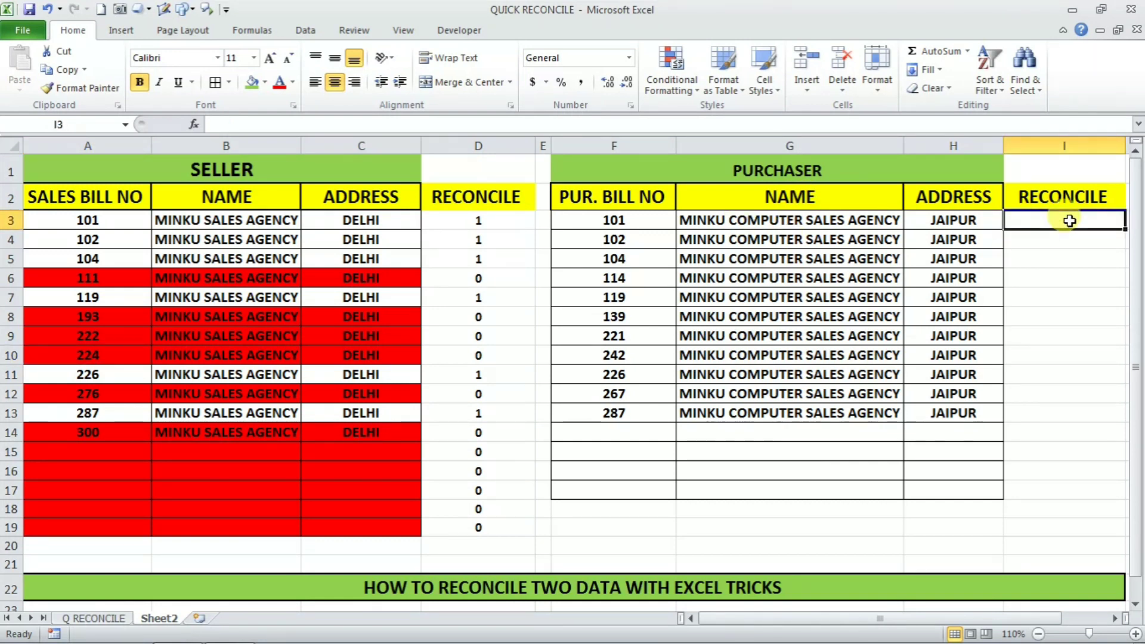
{"action": "type", "text": "="}
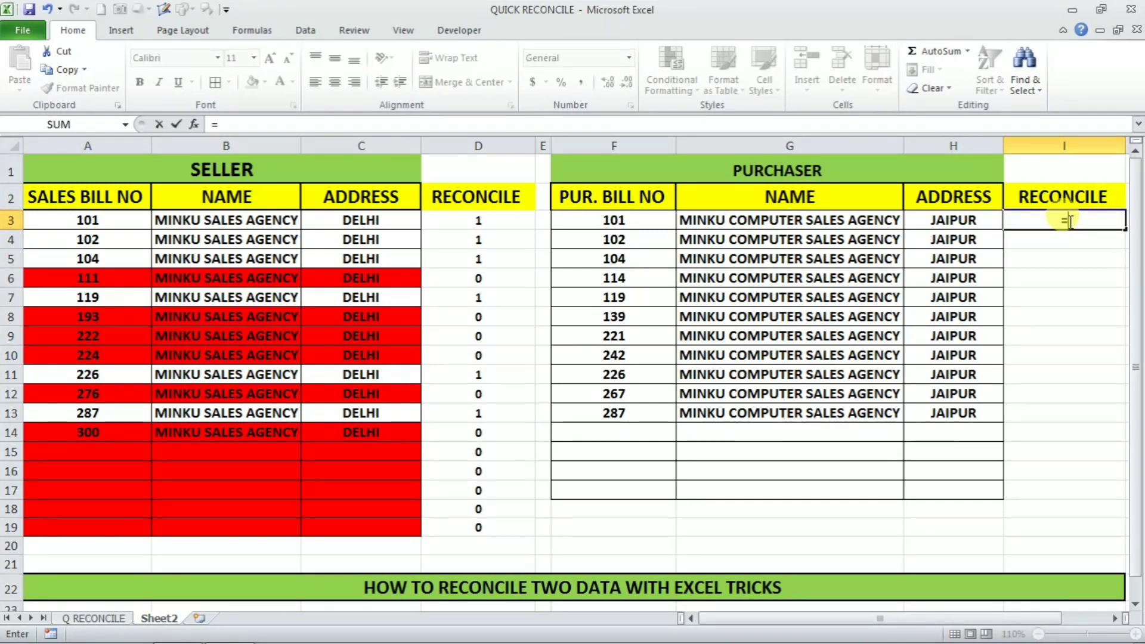
{"action": "type", "text": "COU"}
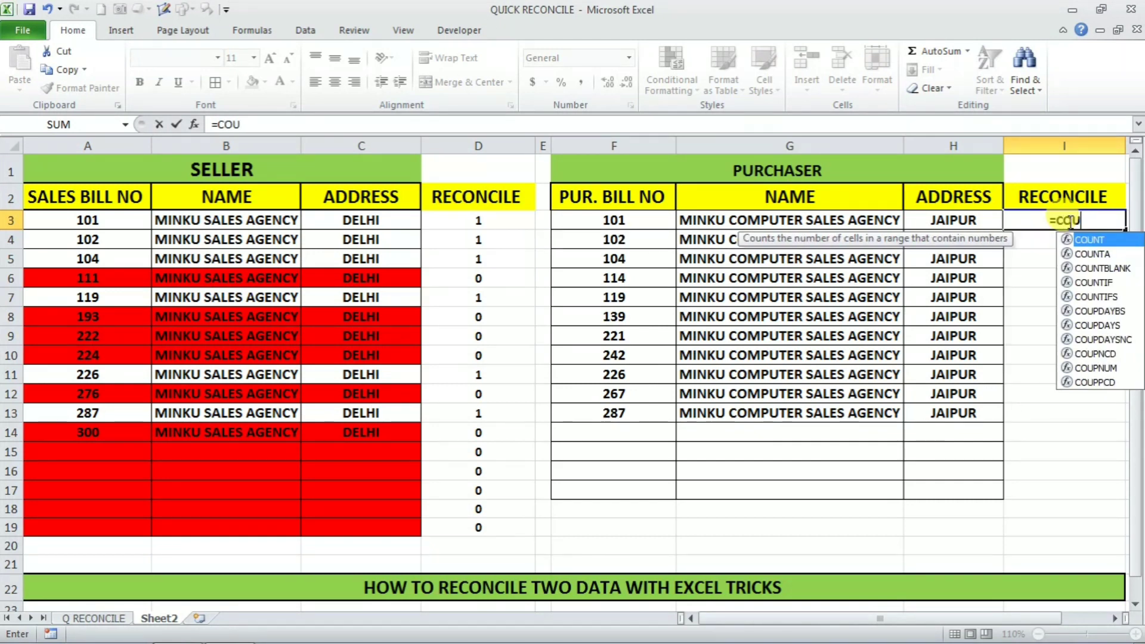
{"action": "type", "text": "NTIF("}
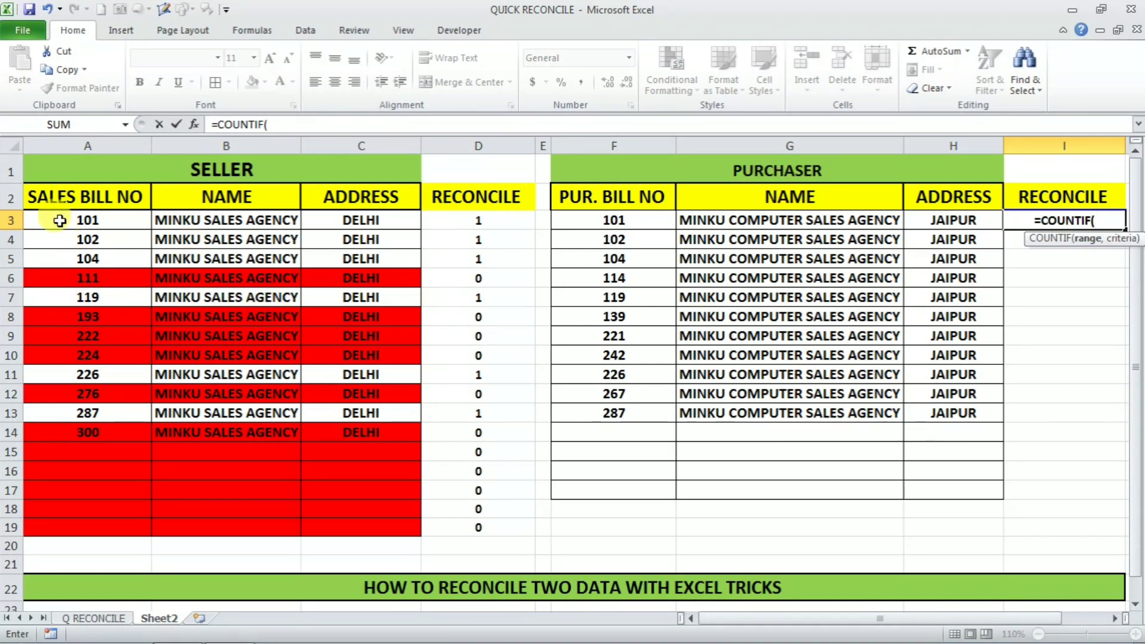
{"action": "left_click_drag", "start_coordinate": [60, 220], "coordinate": [62, 535]}
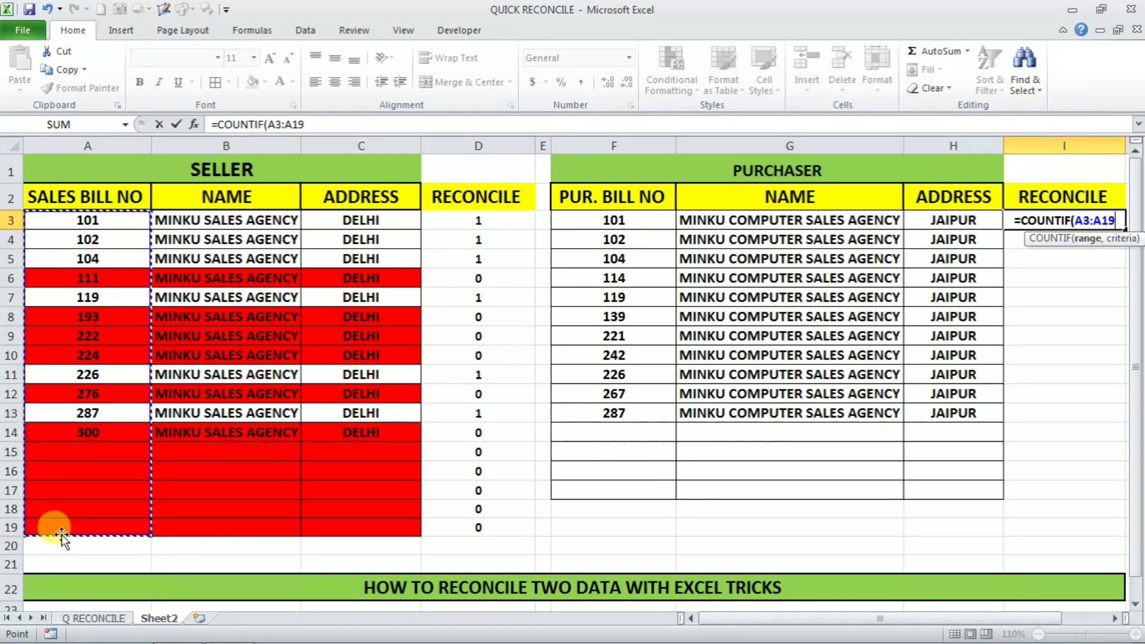
{"action": "key", "text": "F4"}
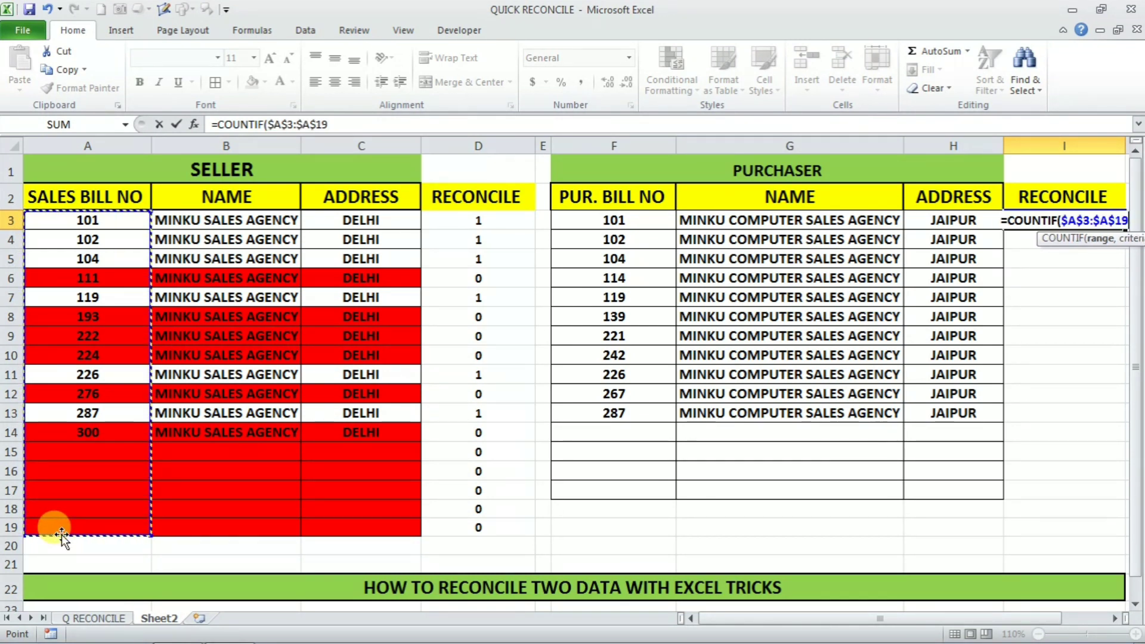
{"action": "type", "text": ","}
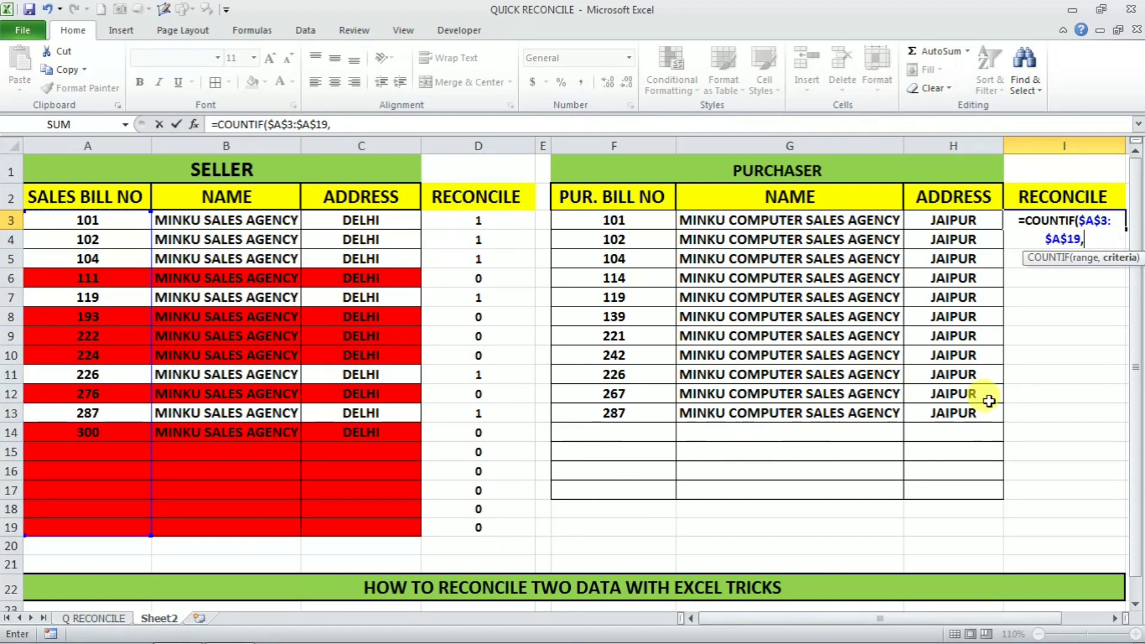
{"action": "left_click", "coordinate": [639, 220]}
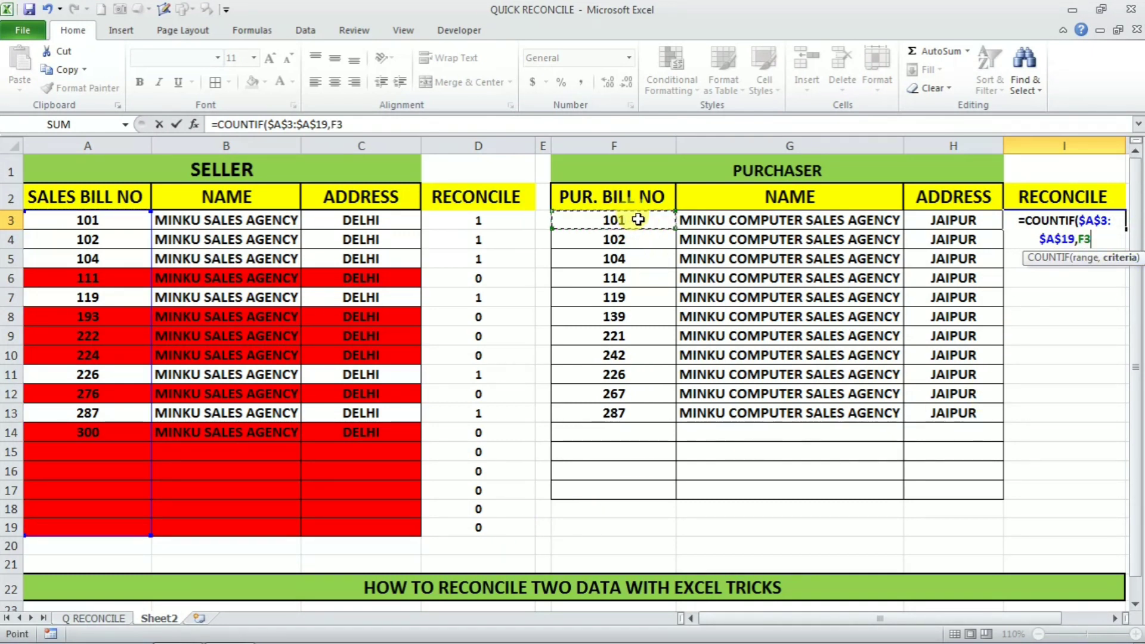
{"action": "type", "text": ")"}
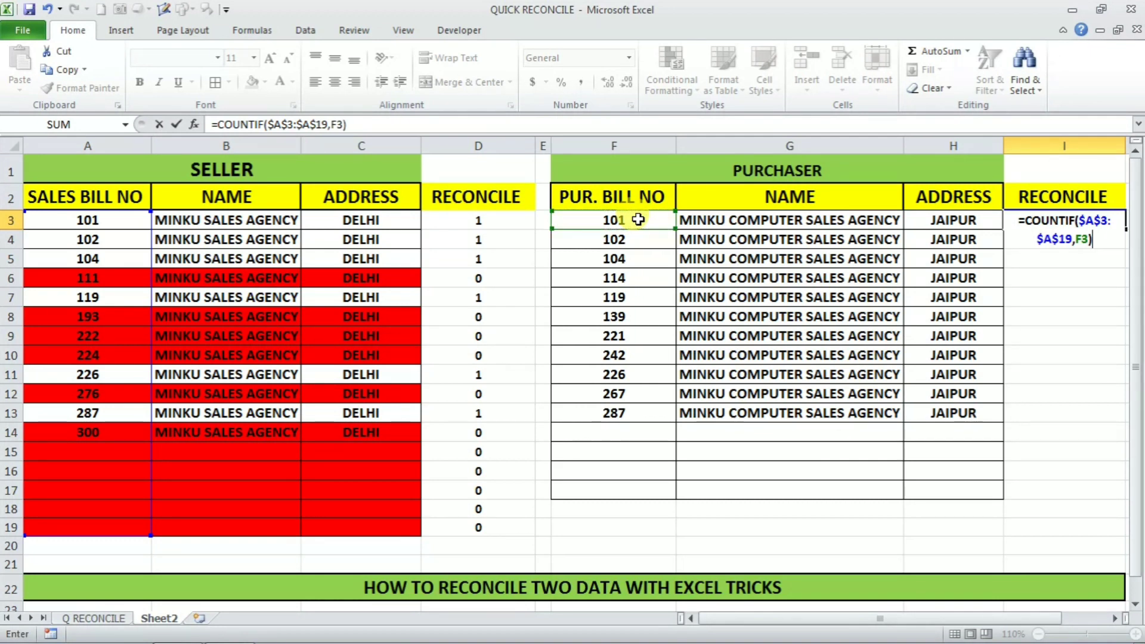
{"action": "key", "text": "Tab"}
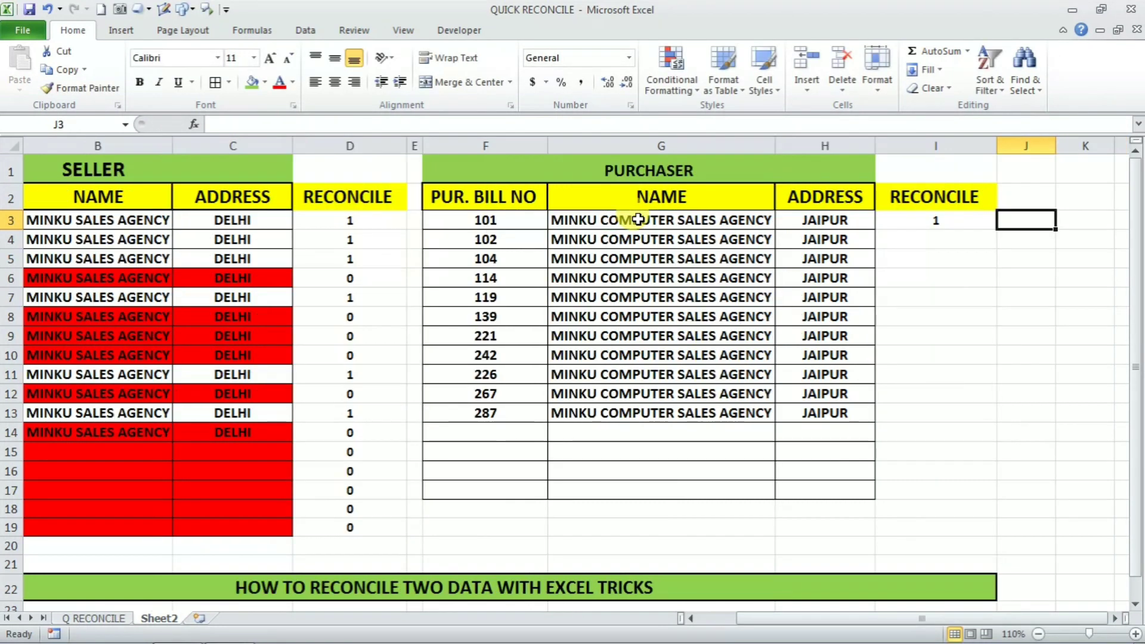
Step: Copy I3's formula down to I17 and check the 0 result for bill 114
{"action": "left_click", "coordinate": [940, 222]}
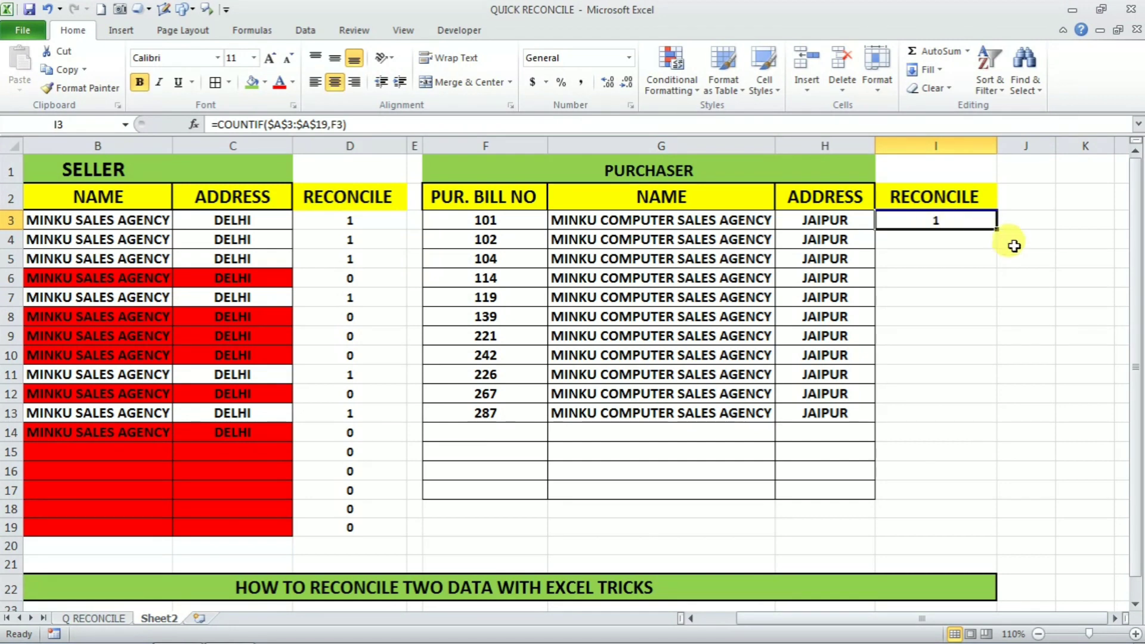
{"action": "left_click_drag", "start_coordinate": [997, 230], "coordinate": [985, 503]}
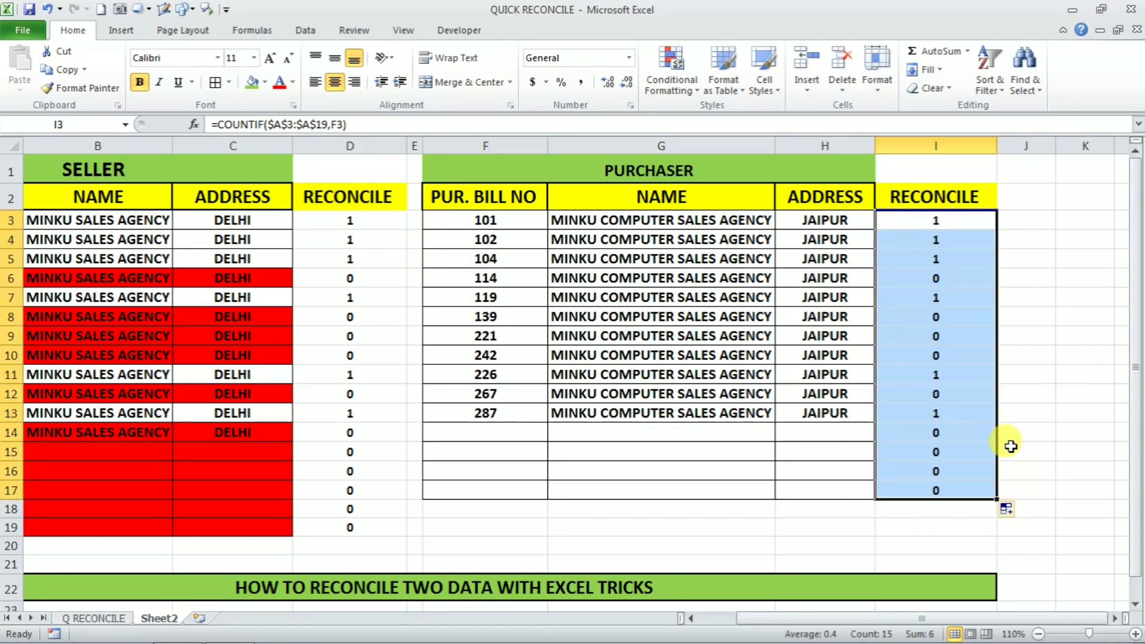
{"action": "left_click", "coordinate": [954, 277]}
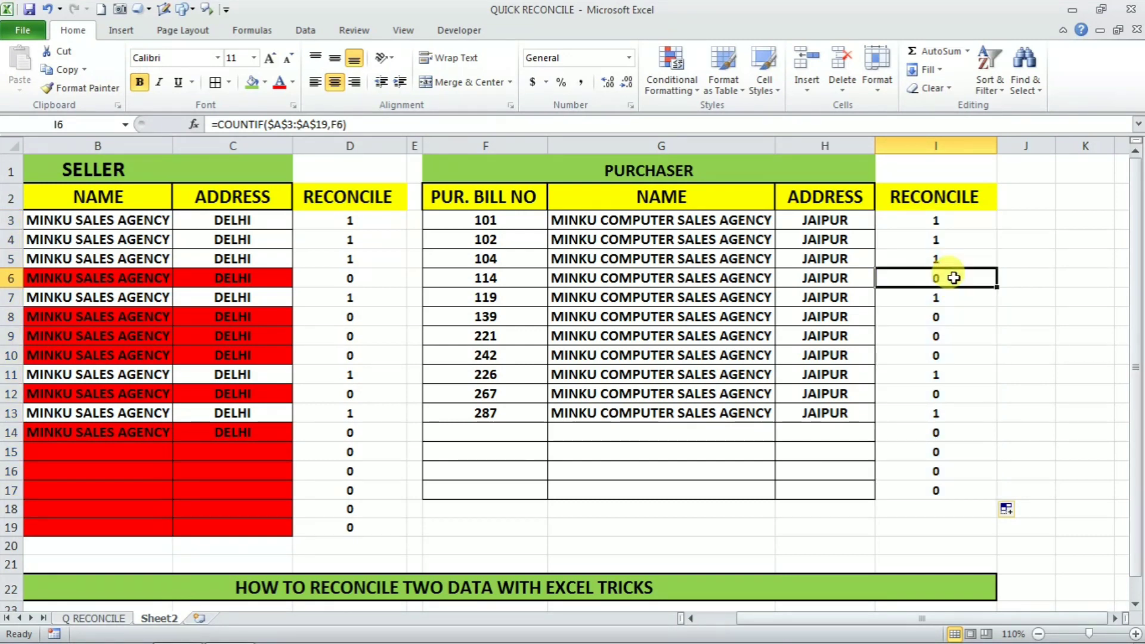
{"action": "left_click", "coordinate": [506, 282]}
{"action": "left_click_drag", "start_coordinate": [756, 622], "coordinate": [721, 624]}
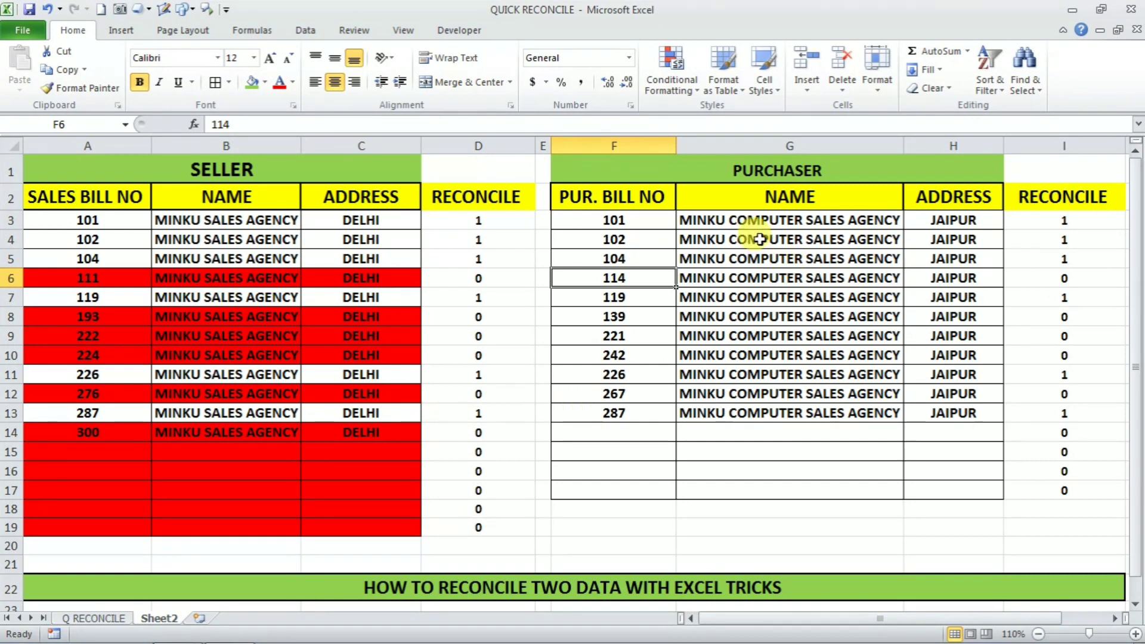
Step: Select purchaser rows F3:H17 and create a formula rule =$I3=0
{"action": "left_click", "coordinate": [579, 219]}
{"action": "left_click_drag", "start_coordinate": [579, 219], "coordinate": [922, 484]}
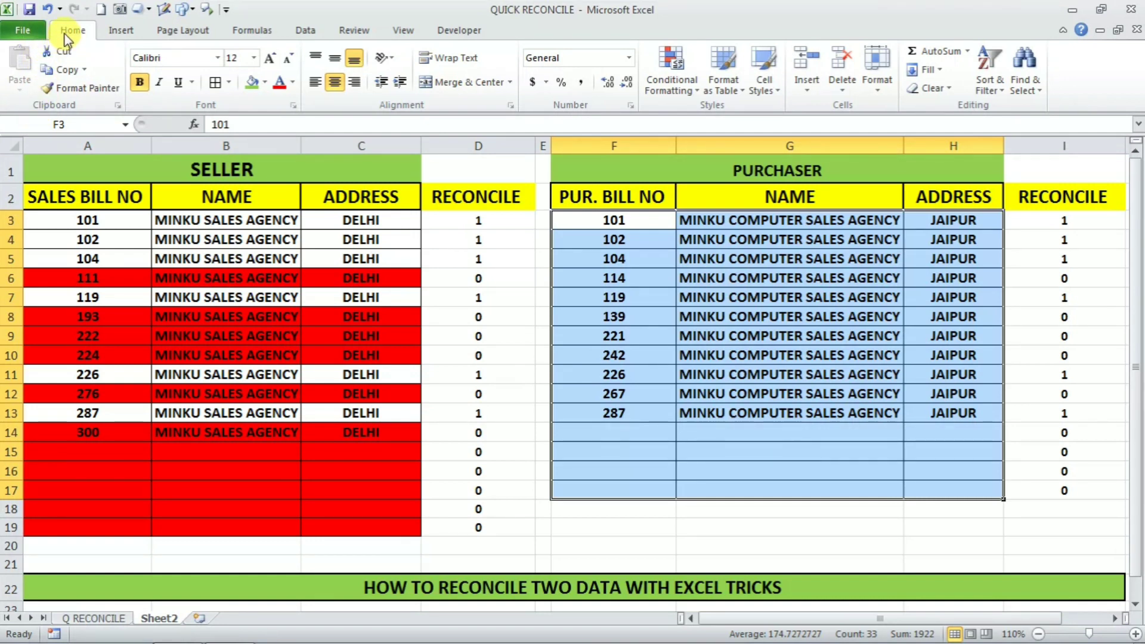
{"action": "left_click", "coordinate": [699, 97]}
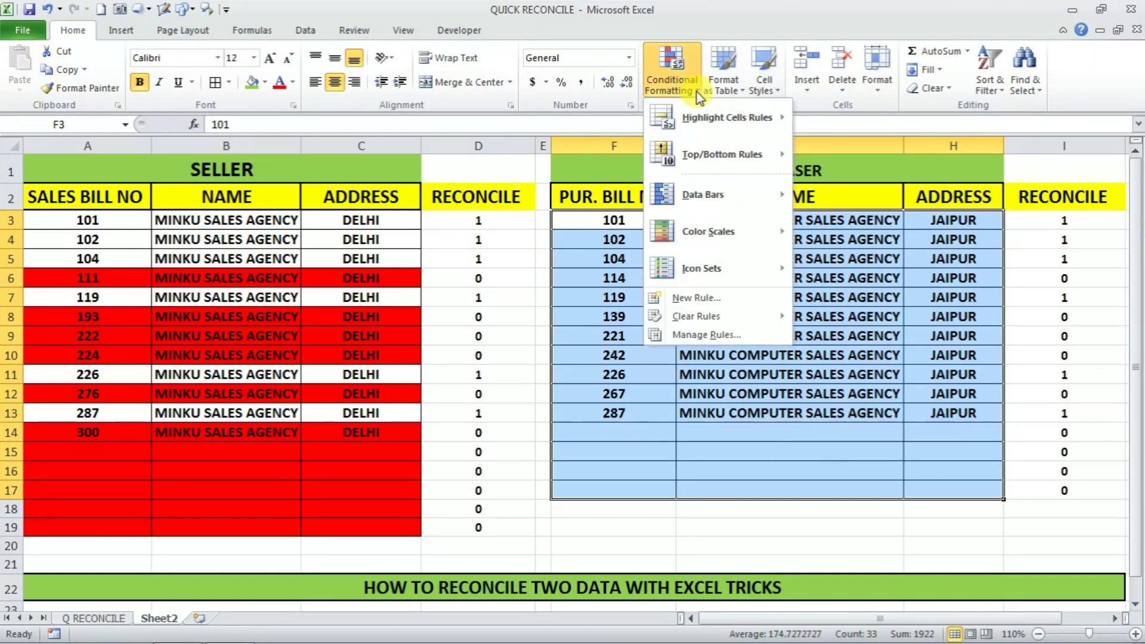
{"action": "left_click", "coordinate": [708, 299]}
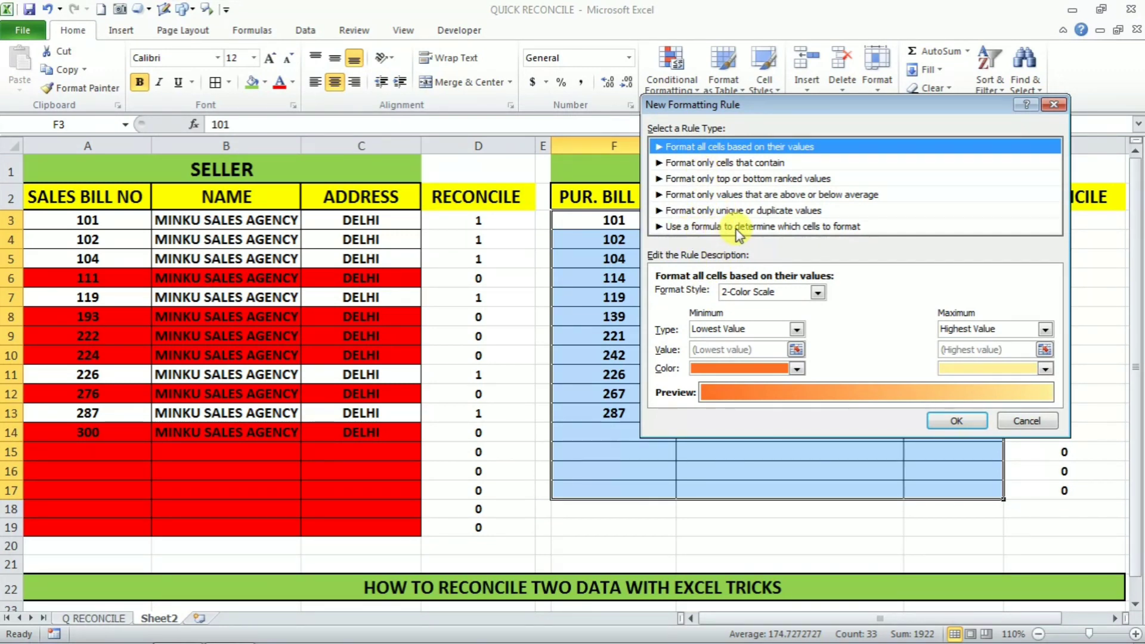
{"action": "left_click", "coordinate": [810, 227]}
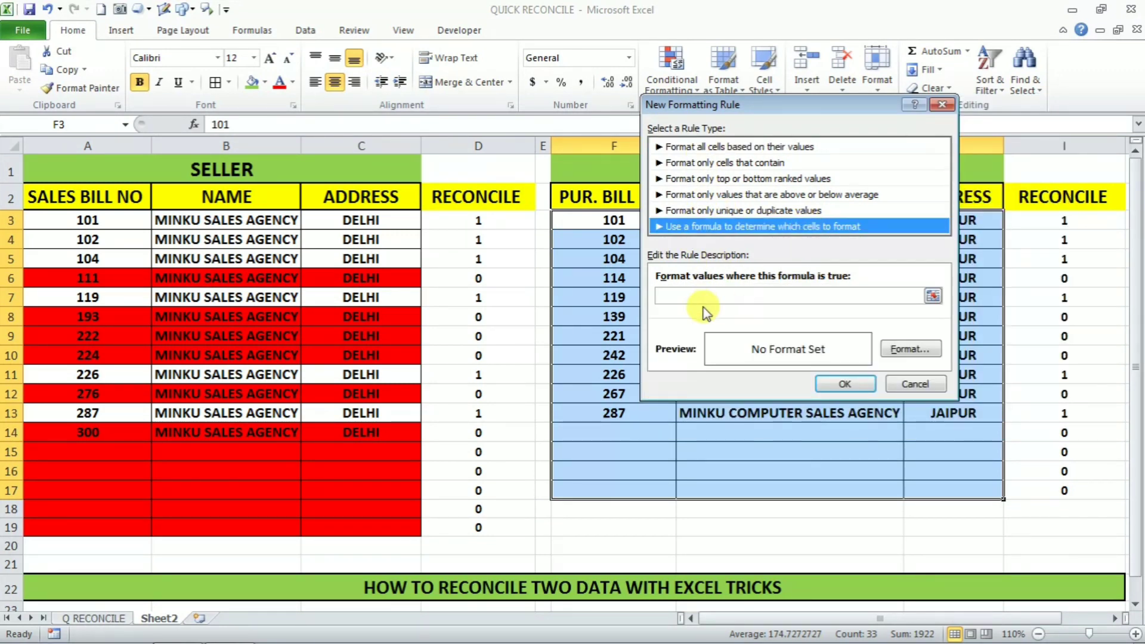
{"action": "left_click", "coordinate": [683, 297]}
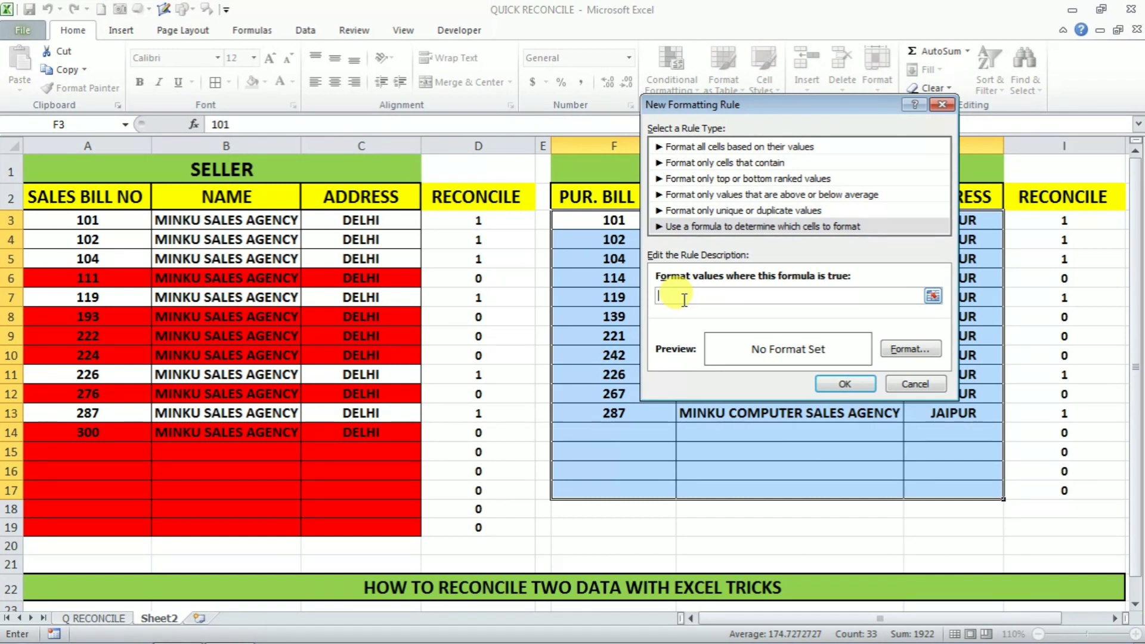
{"action": "left_click", "coordinate": [1048, 220]}
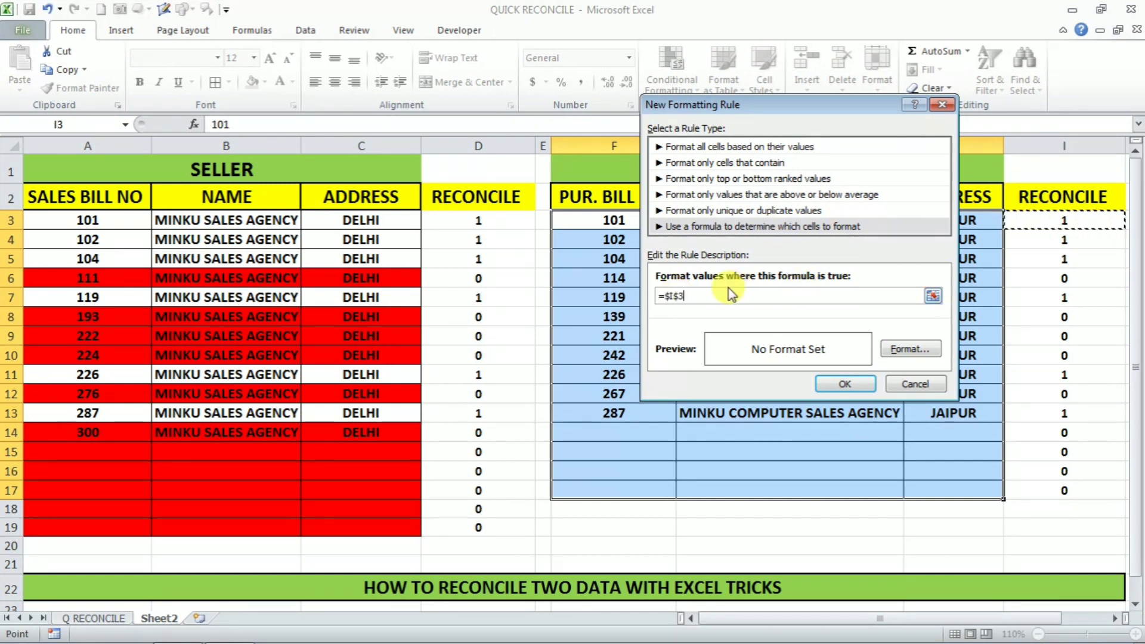
{"action": "left_click", "coordinate": [681, 296]}
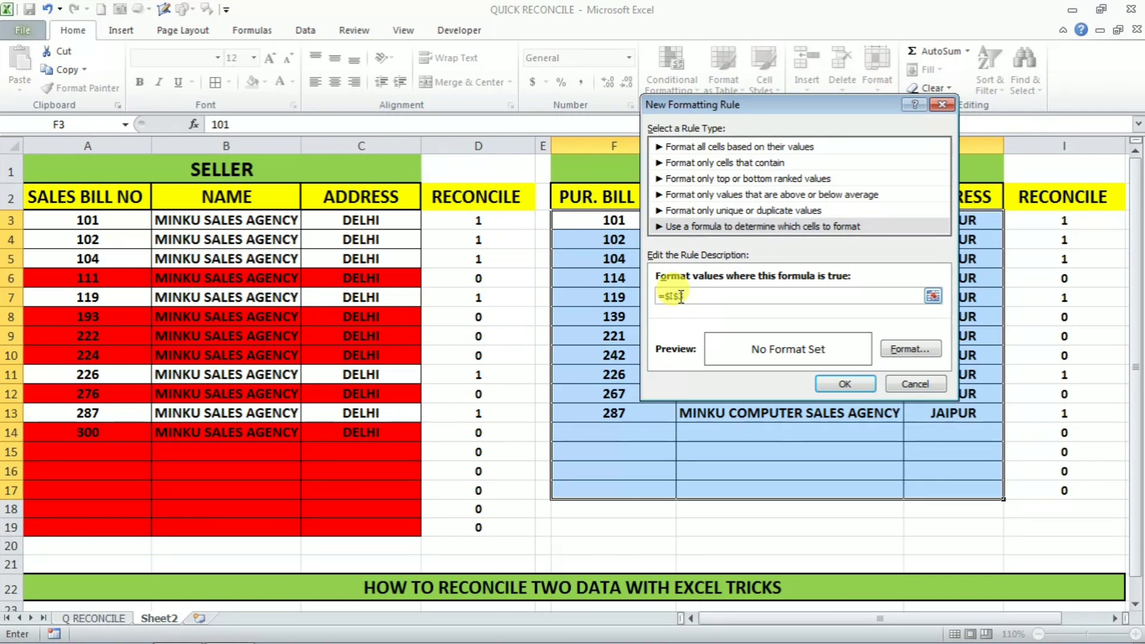
{"action": "key", "text": "F4"}
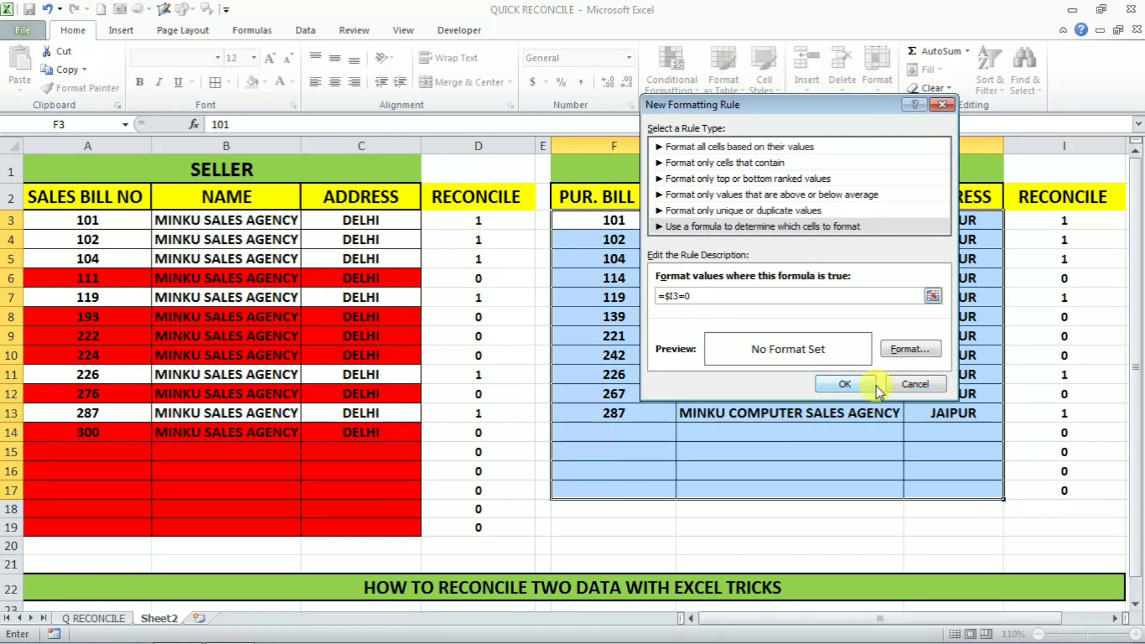
Step: Give the rule a yellow fill and apply it to the purchaser rows
{"action": "left_click", "coordinate": [900, 348]}
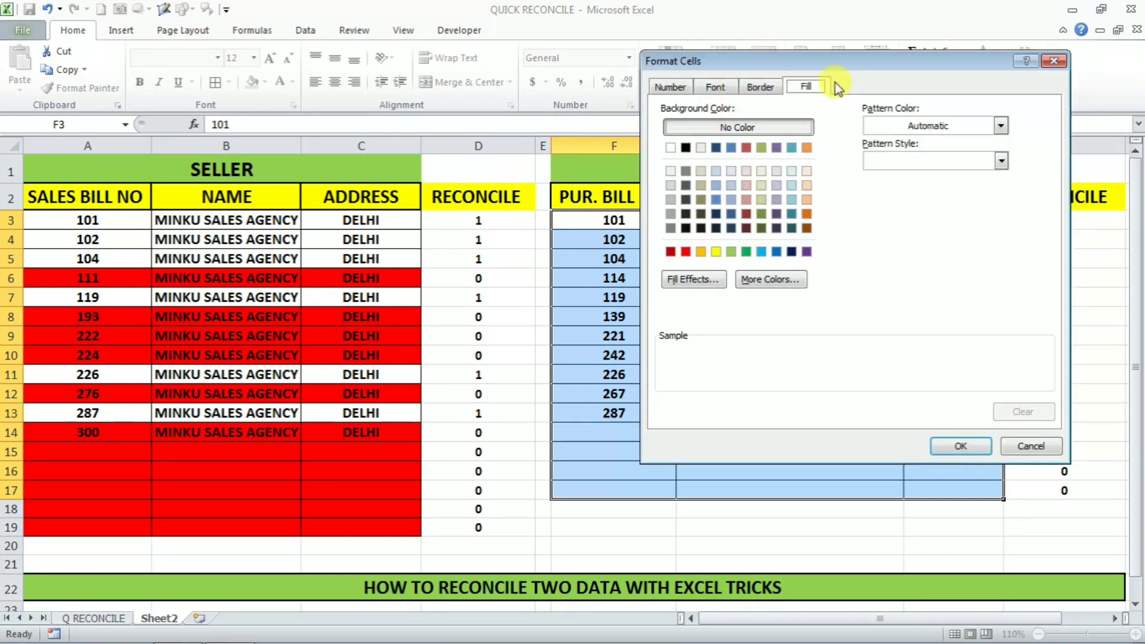
{"action": "left_click", "coordinate": [717, 252]}
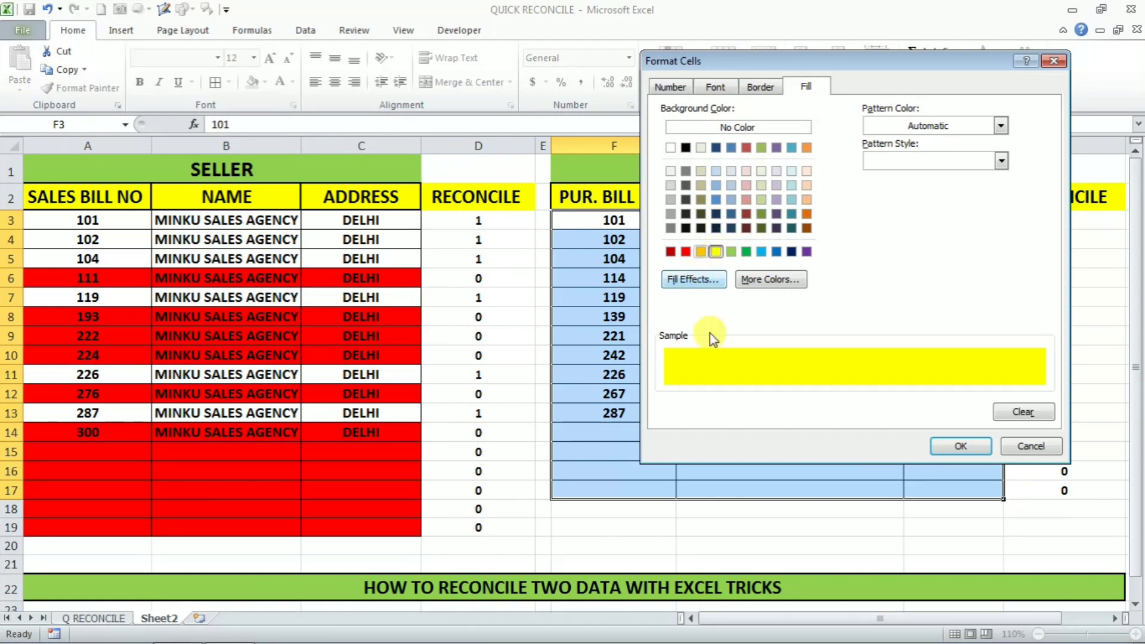
{"action": "left_click", "coordinate": [958, 446]}
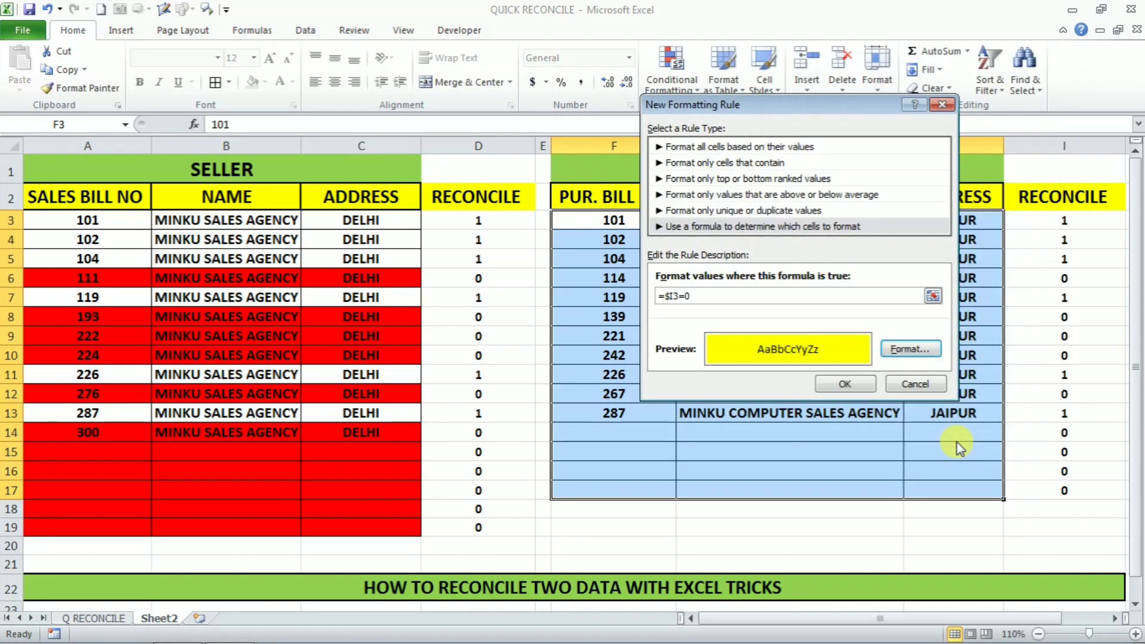
{"action": "left_click", "coordinate": [844, 384]}
{"action": "left_click", "coordinate": [528, 336]}
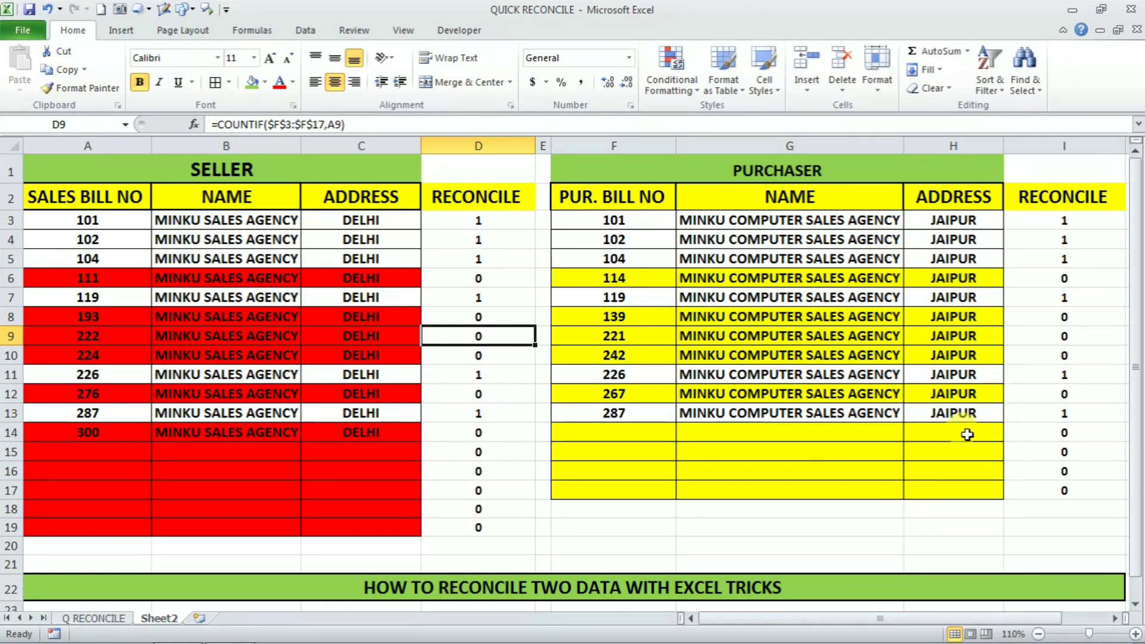
{"action": "left_click", "coordinate": [582, 278]}
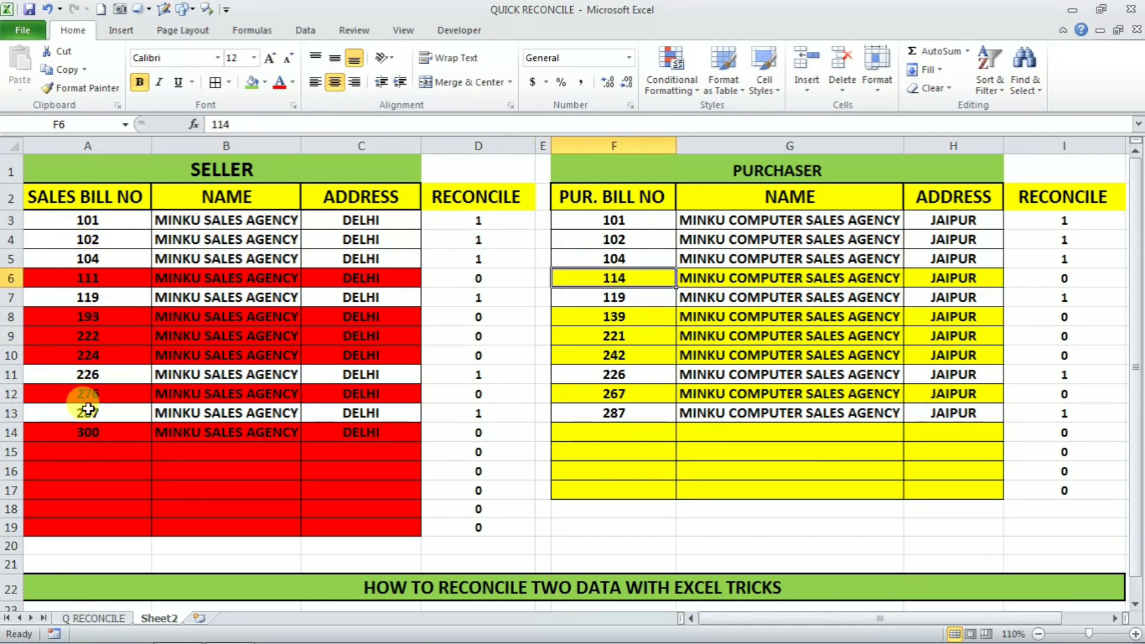
{"action": "left_click", "coordinate": [668, 527]}
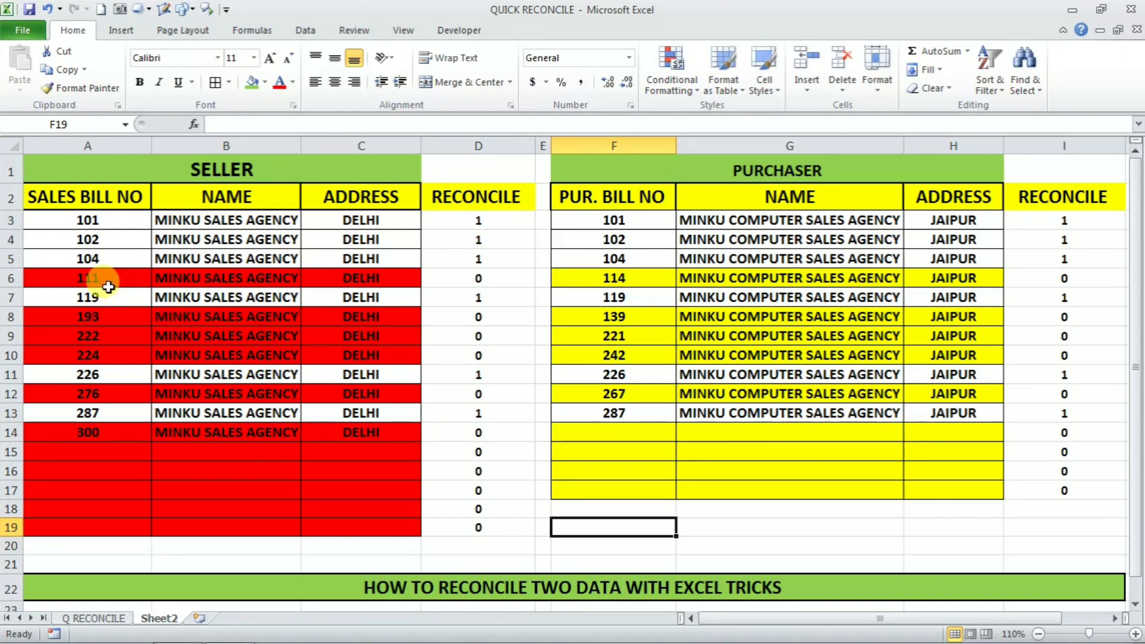
Step: Add bill 111 in purchaser cell F14 so seller bill 111 reconciles
{"action": "left_click", "coordinate": [635, 436]}
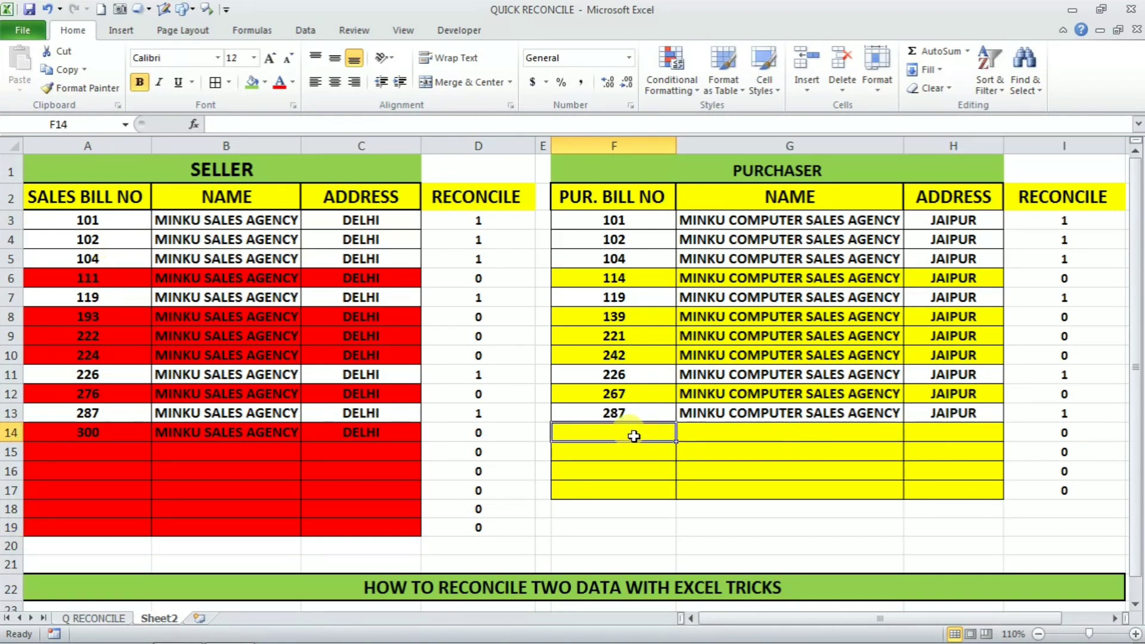
{"action": "type", "text": "111"}
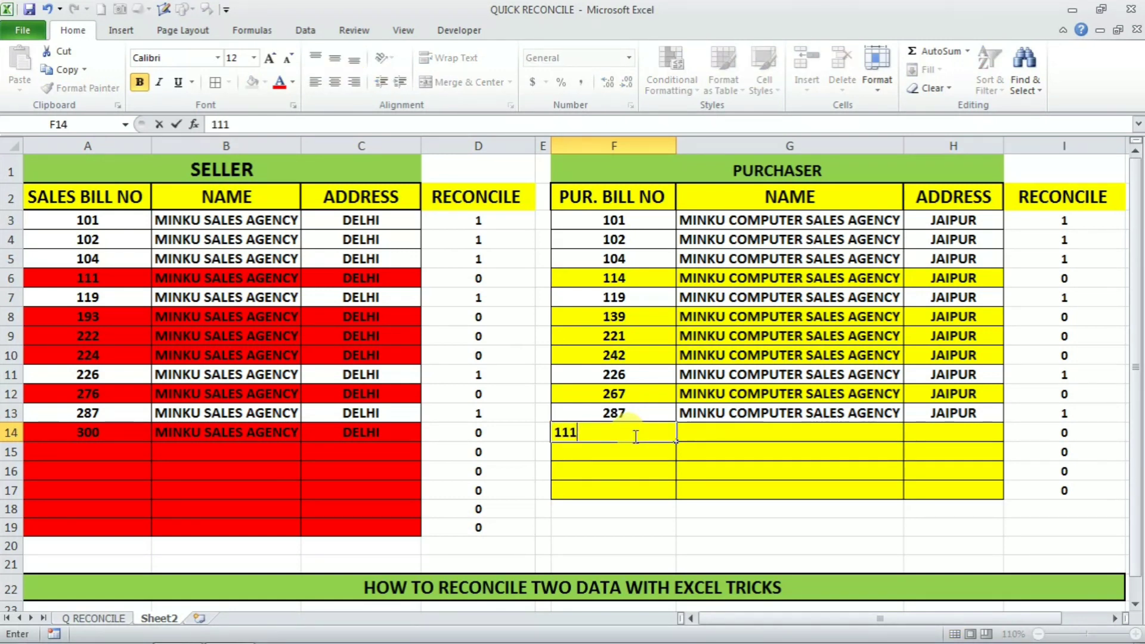
{"action": "left_click", "coordinate": [728, 522]}
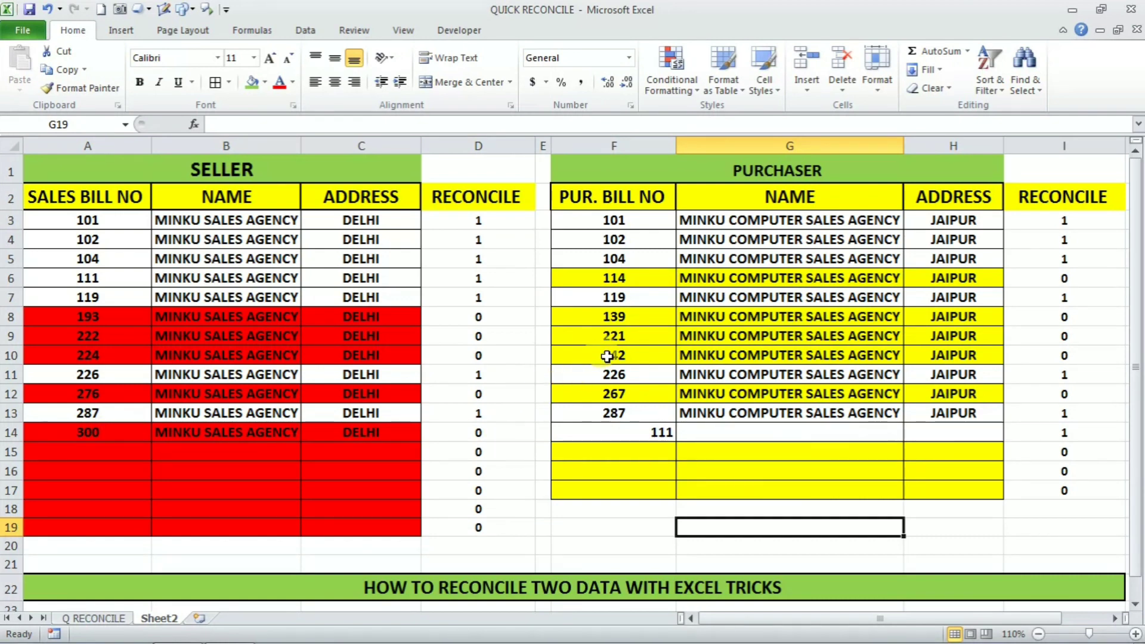
Step: Enter seller bill 221 in cell A15
{"action": "left_click", "coordinate": [89, 455]}
{"action": "type", "text": "221"}
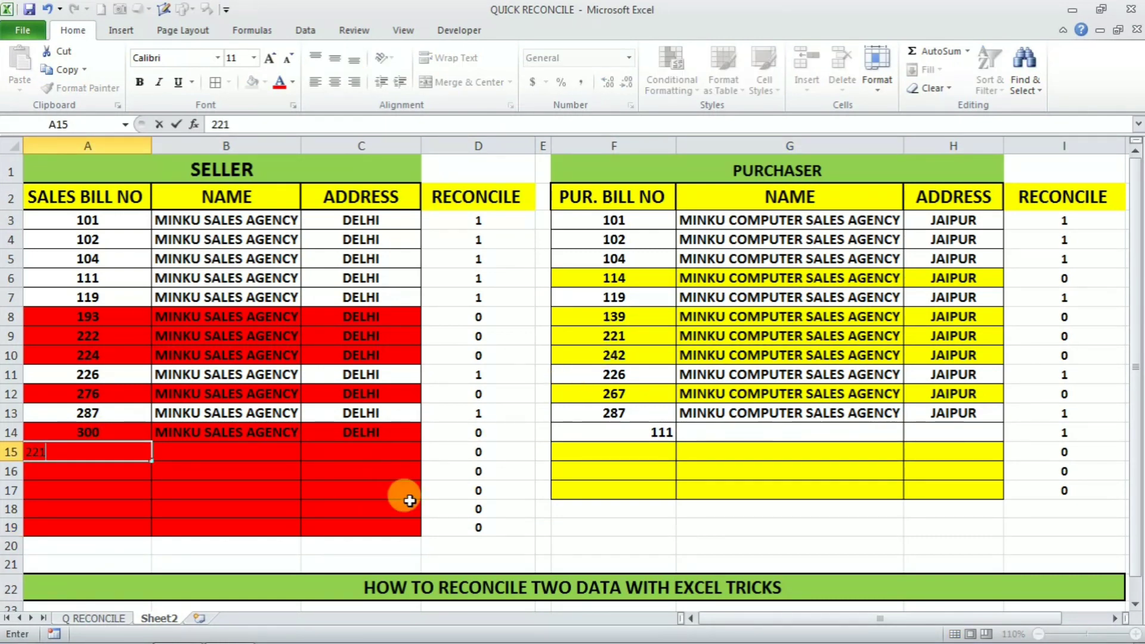
{"action": "left_click", "coordinate": [504, 508]}
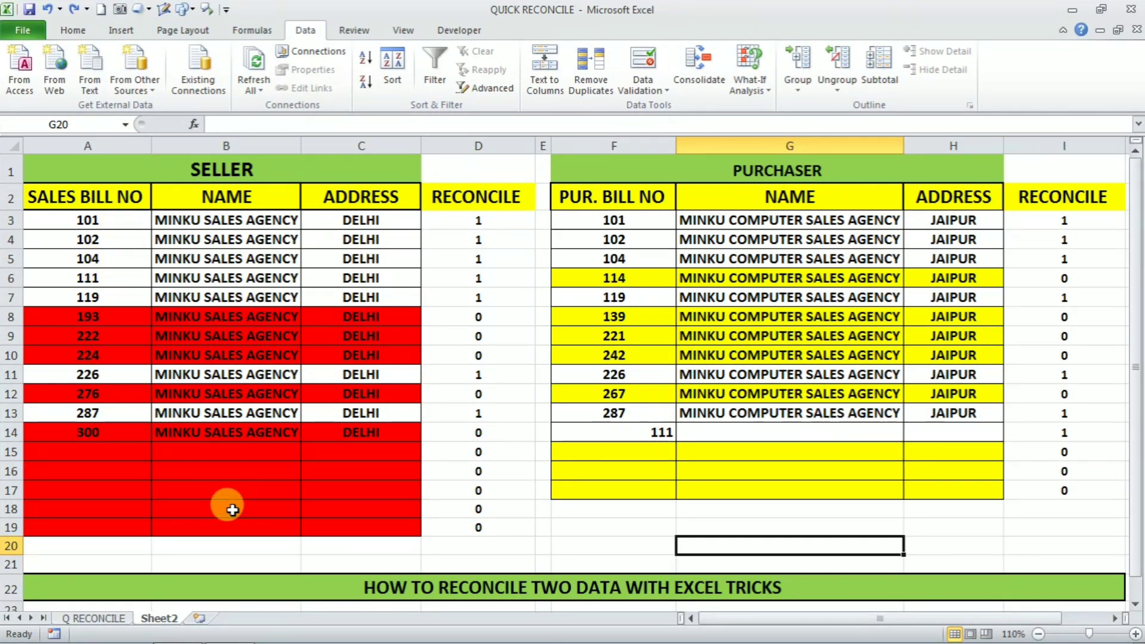
Step: Sort seller table A2:C17 by SALES BILL NO cell colour, red rows On Bottom
{"action": "left_click_drag", "start_coordinate": [46, 205], "coordinate": [334, 525]}
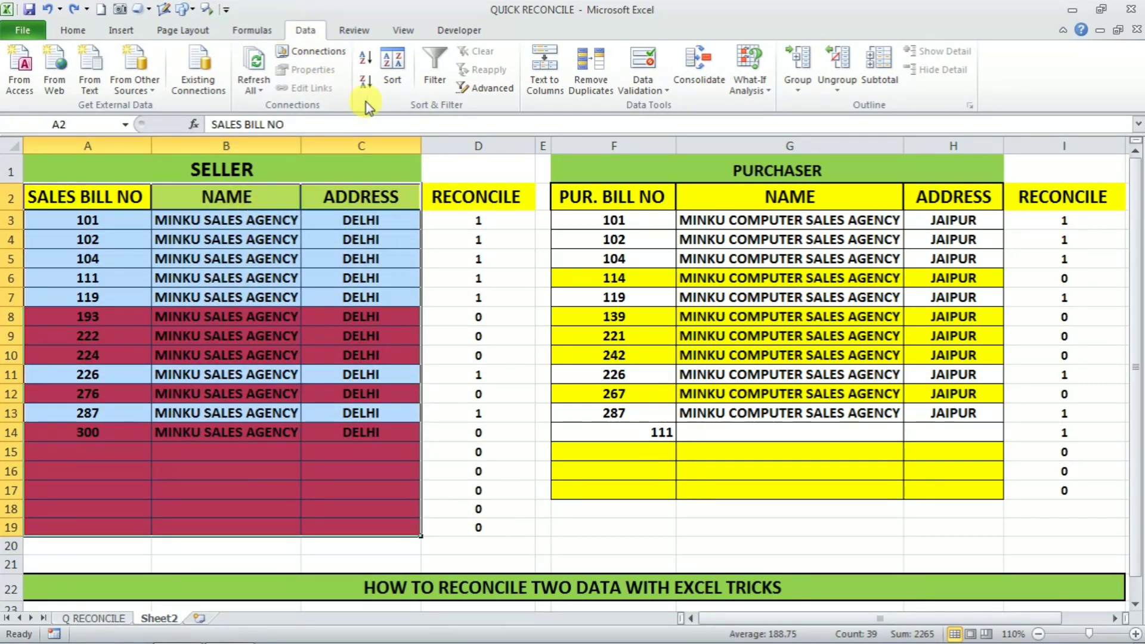
{"action": "left_click", "coordinate": [388, 77]}
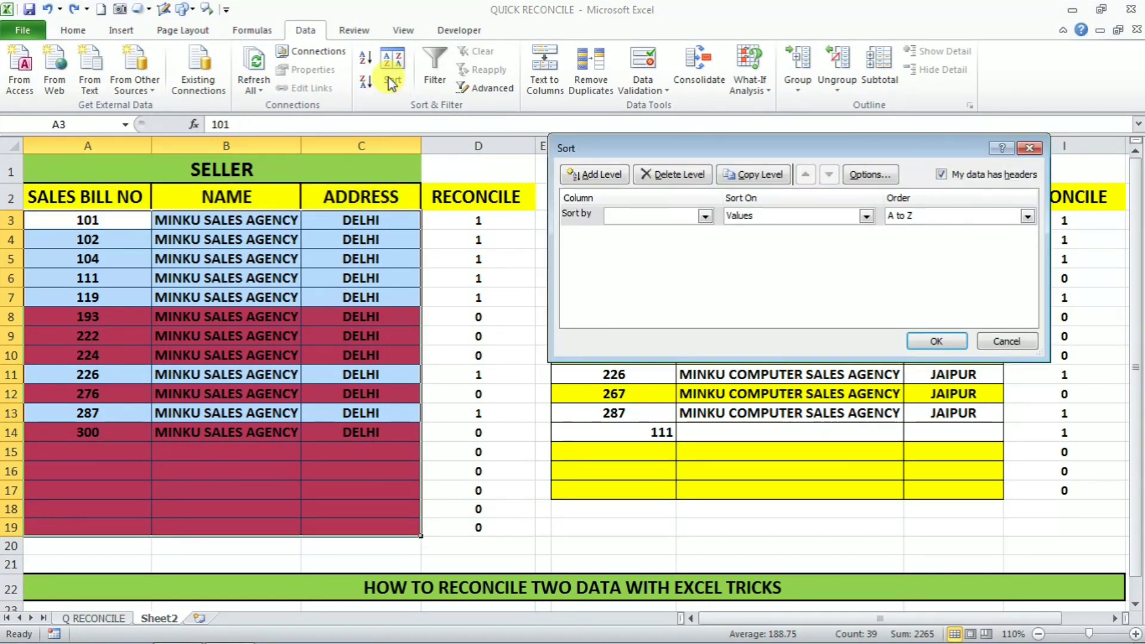
{"action": "left_click", "coordinate": [706, 217]}
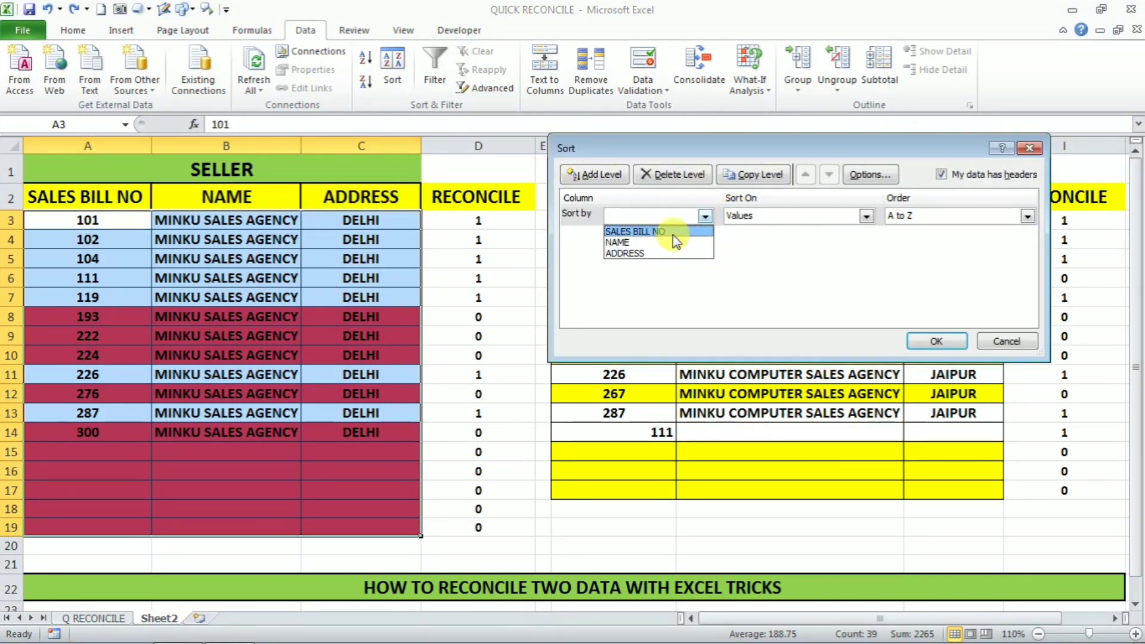
{"action": "left_click", "coordinate": [629, 232]}
{"action": "left_click", "coordinate": [869, 217]}
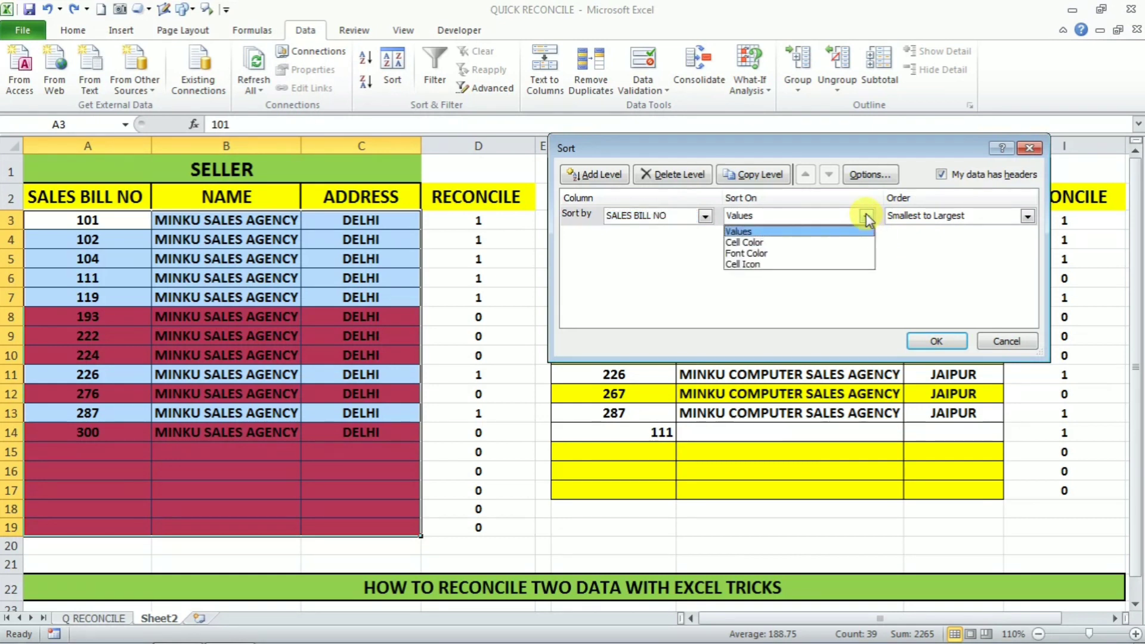
{"action": "left_click", "coordinate": [743, 243]}
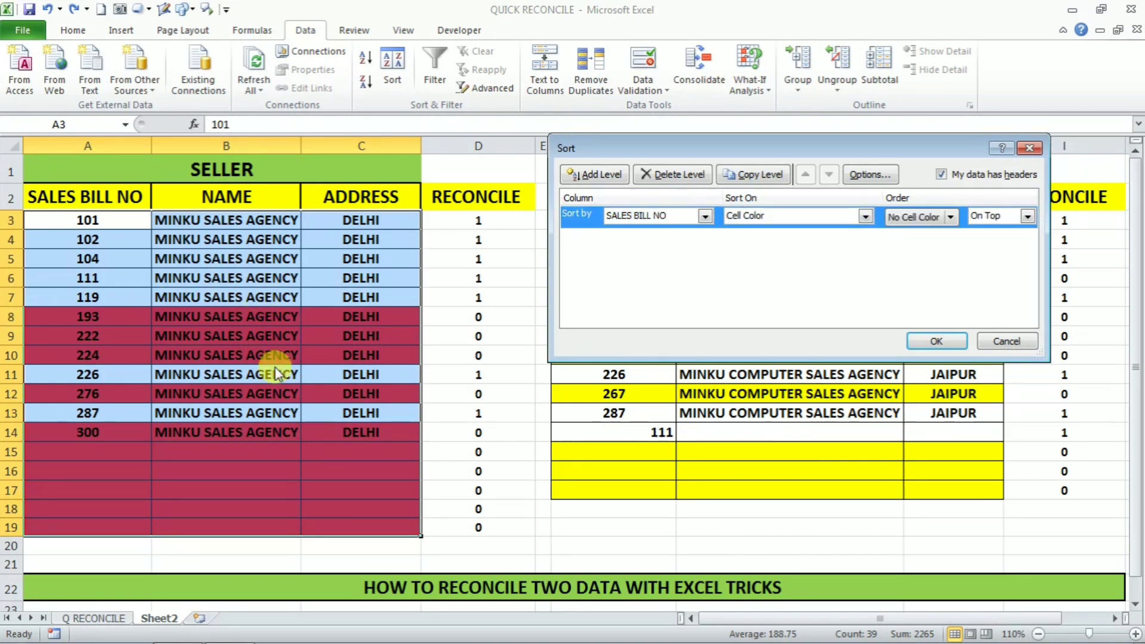
{"action": "left_click", "coordinate": [950, 218]}
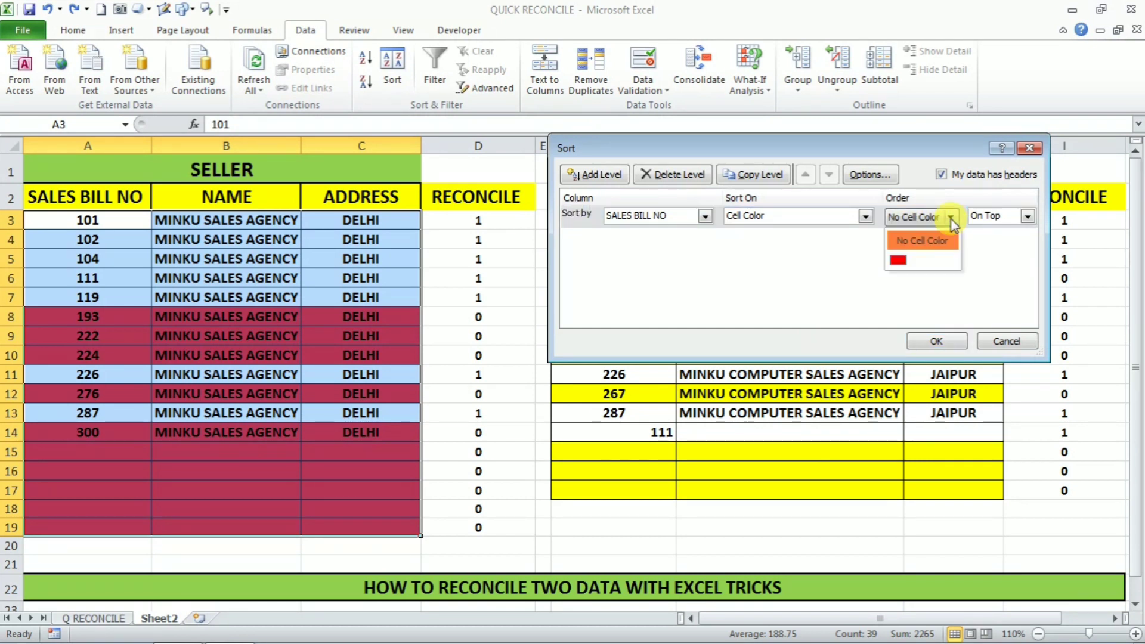
{"action": "left_click", "coordinate": [899, 263]}
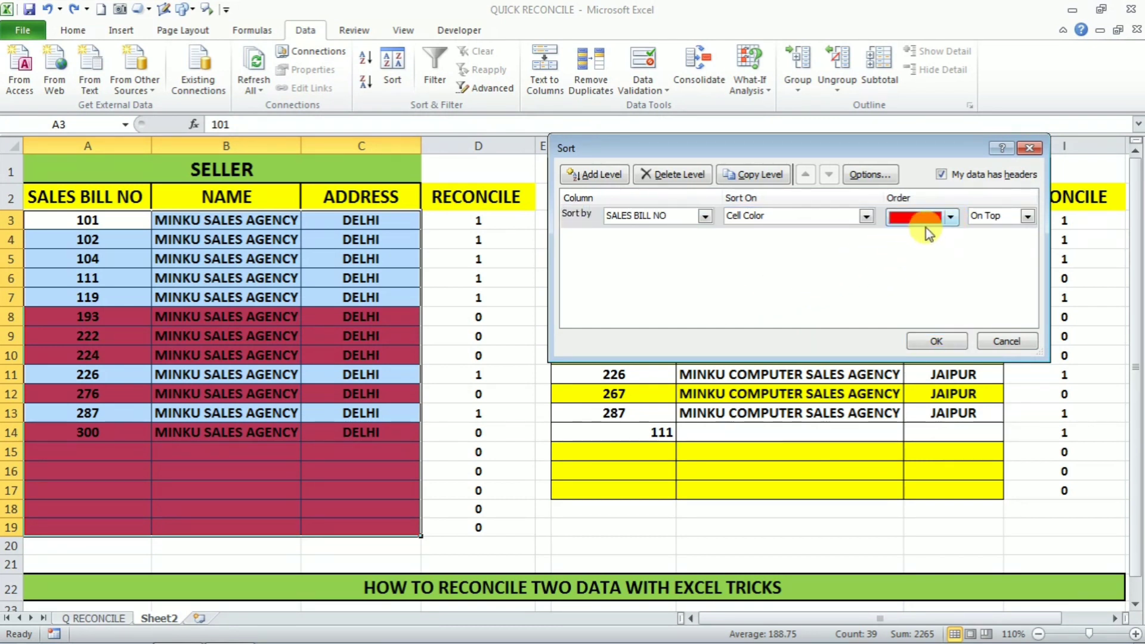
{"action": "left_click", "coordinate": [1027, 218]}
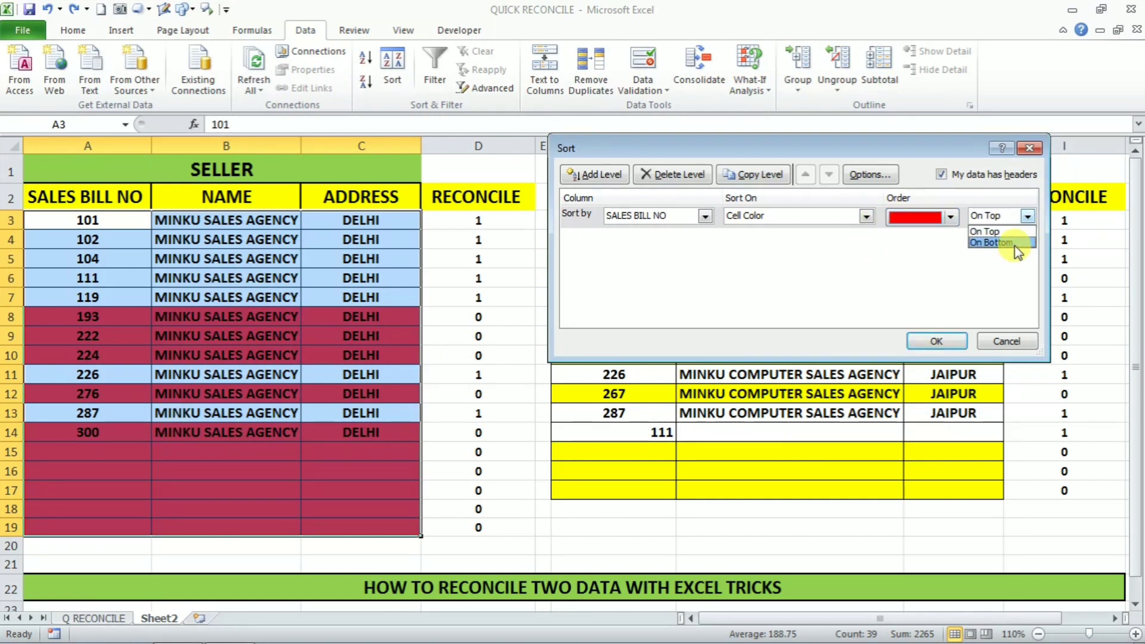
{"action": "left_click", "coordinate": [1016, 244]}
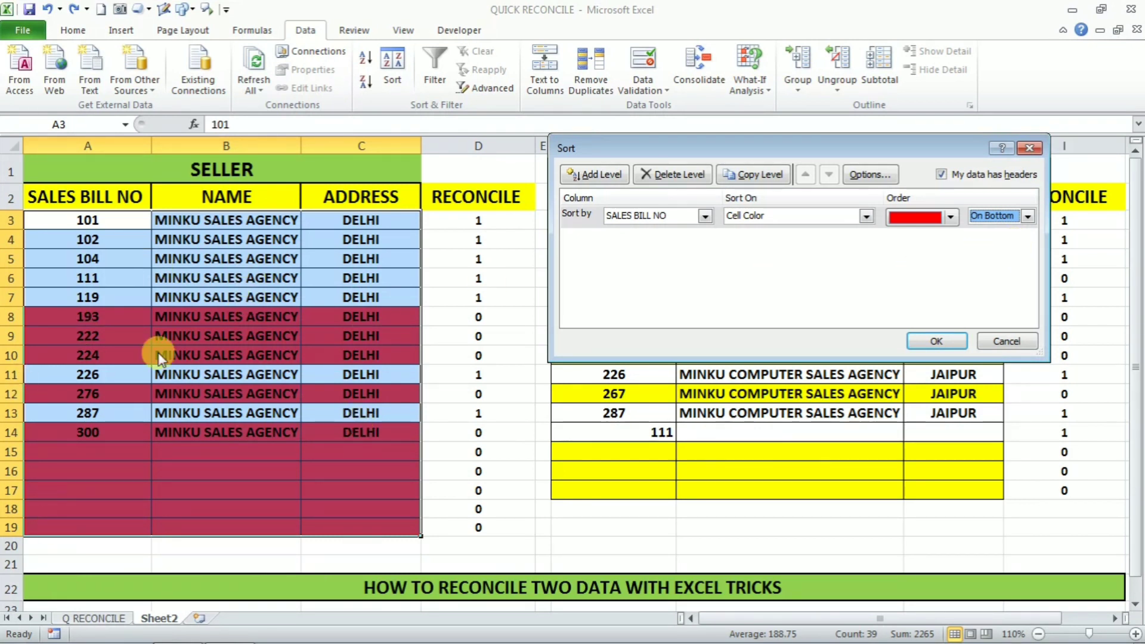
{"action": "left_click", "coordinate": [936, 341]}
{"action": "left_click", "coordinate": [504, 373]}
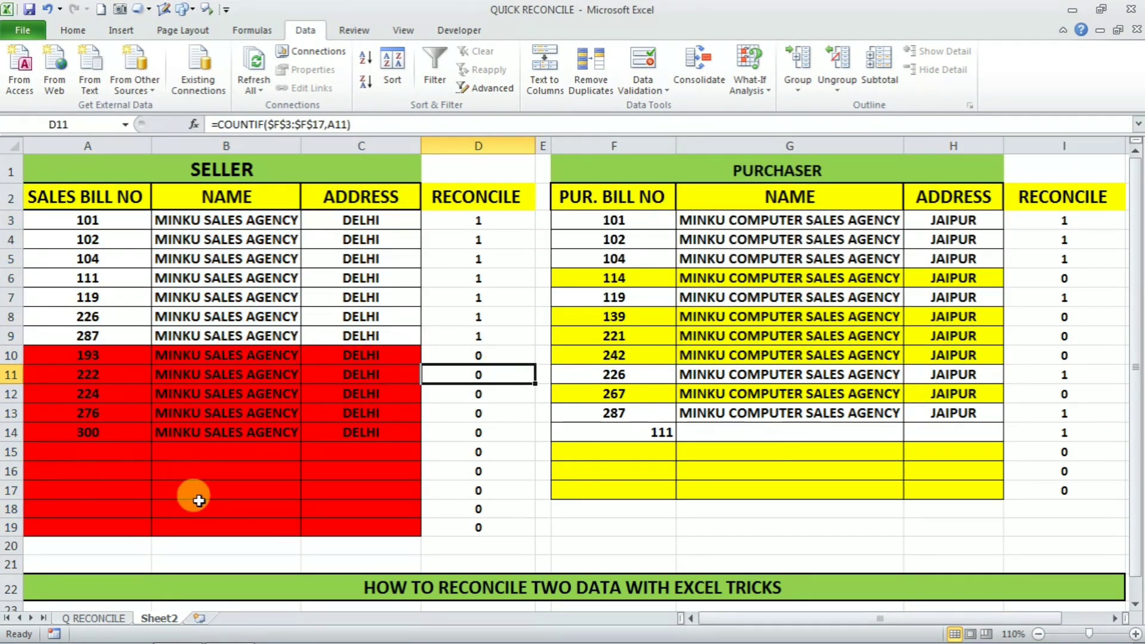
Step: Sort purchaser table F2:H15 by PUR. BILL NO cell colour, yellow rows On Top
{"action": "left_click_drag", "start_coordinate": [613, 200], "coordinate": [913, 486]}
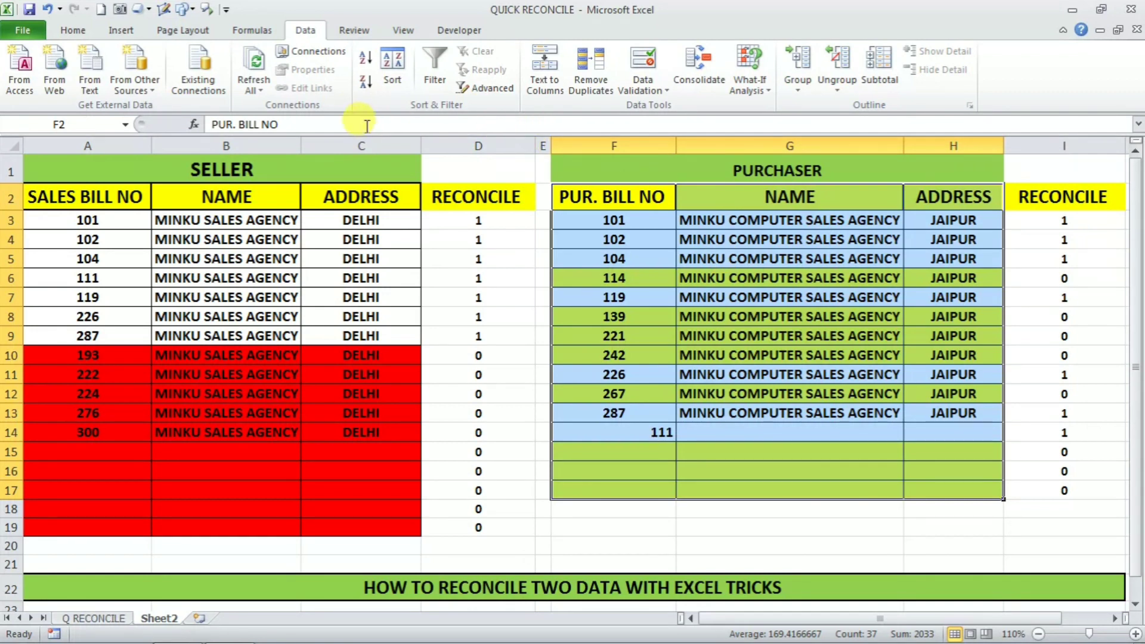
{"action": "left_click", "coordinate": [380, 82]}
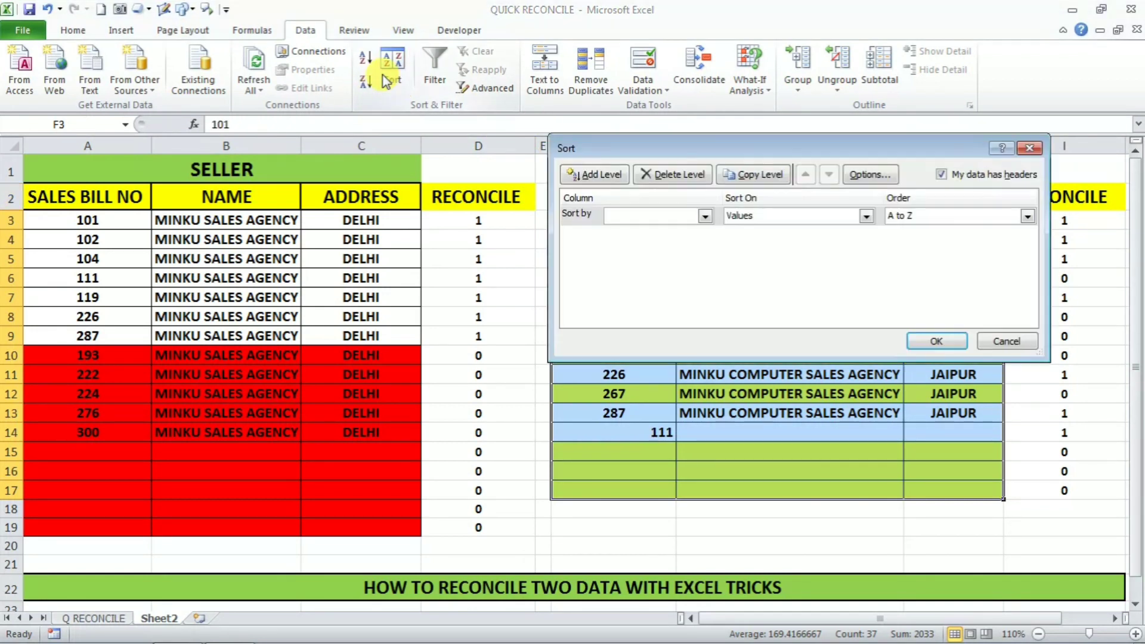
{"action": "left_click", "coordinate": [705, 216]}
{"action": "left_click", "coordinate": [645, 231]}
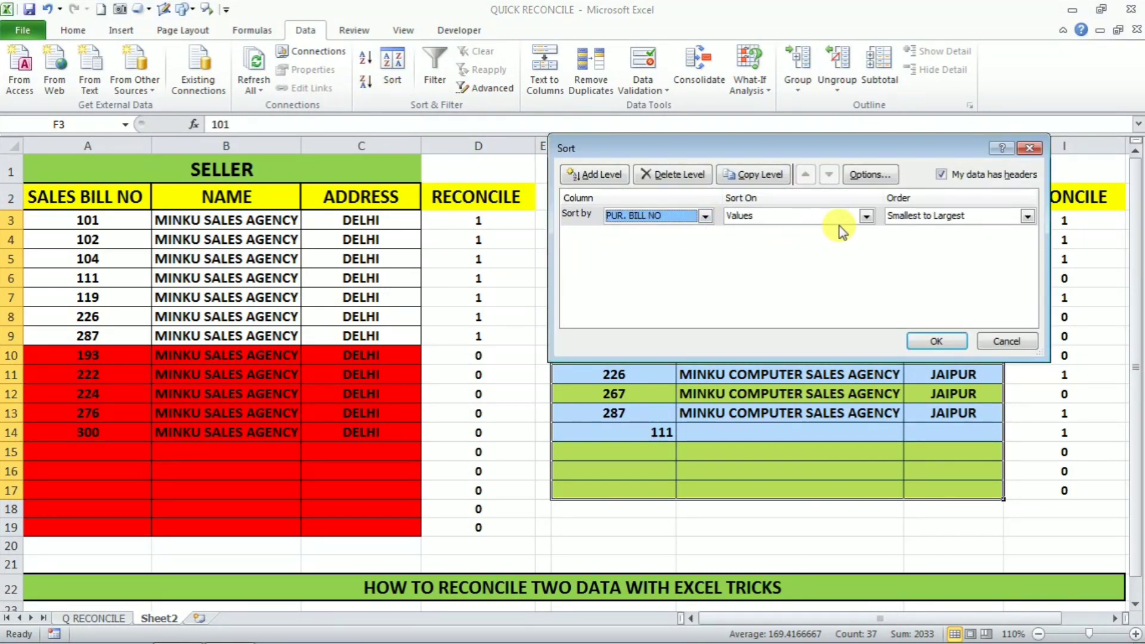
{"action": "left_click", "coordinate": [866, 217]}
{"action": "left_click", "coordinate": [763, 243]}
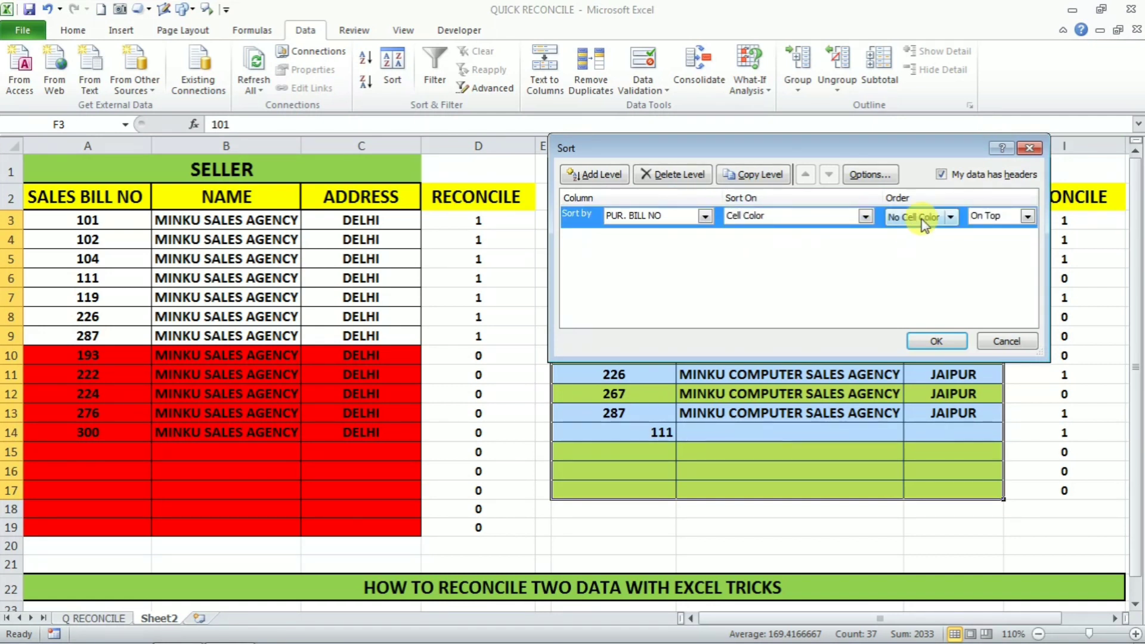
{"action": "left_click", "coordinate": [951, 217]}
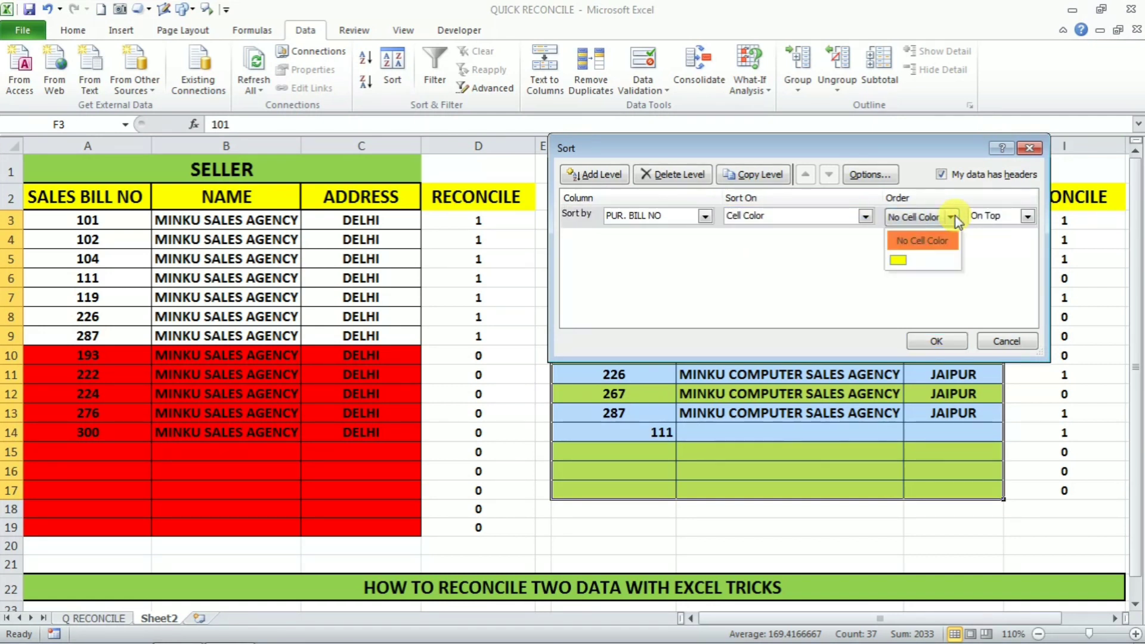
{"action": "left_click", "coordinate": [904, 260]}
{"action": "left_click", "coordinate": [1028, 217]}
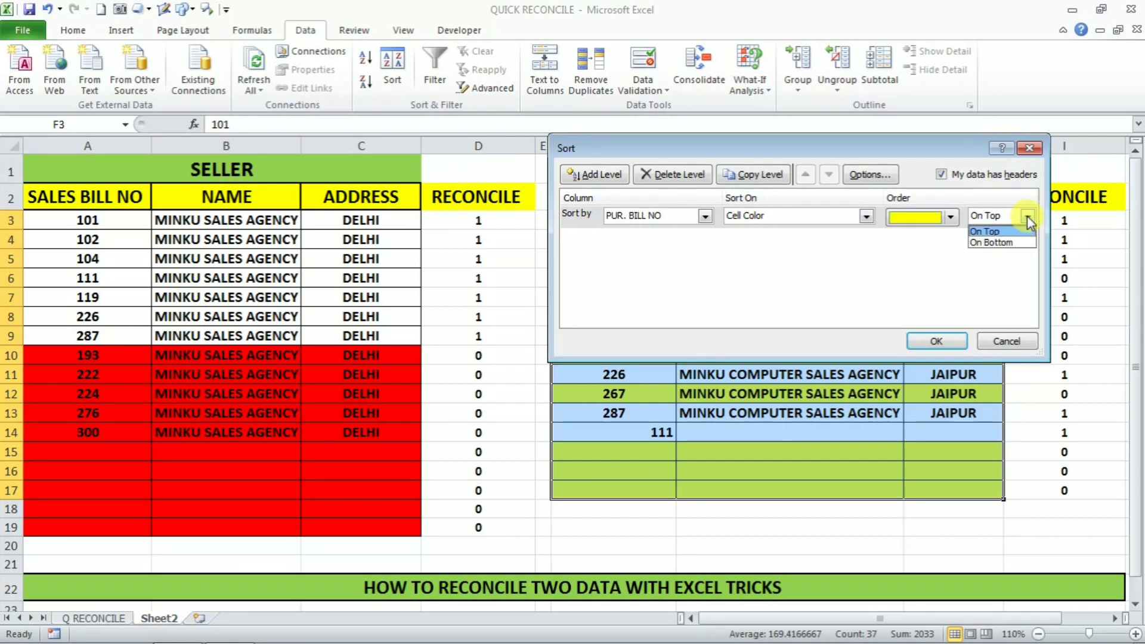
{"action": "left_click", "coordinate": [993, 231]}
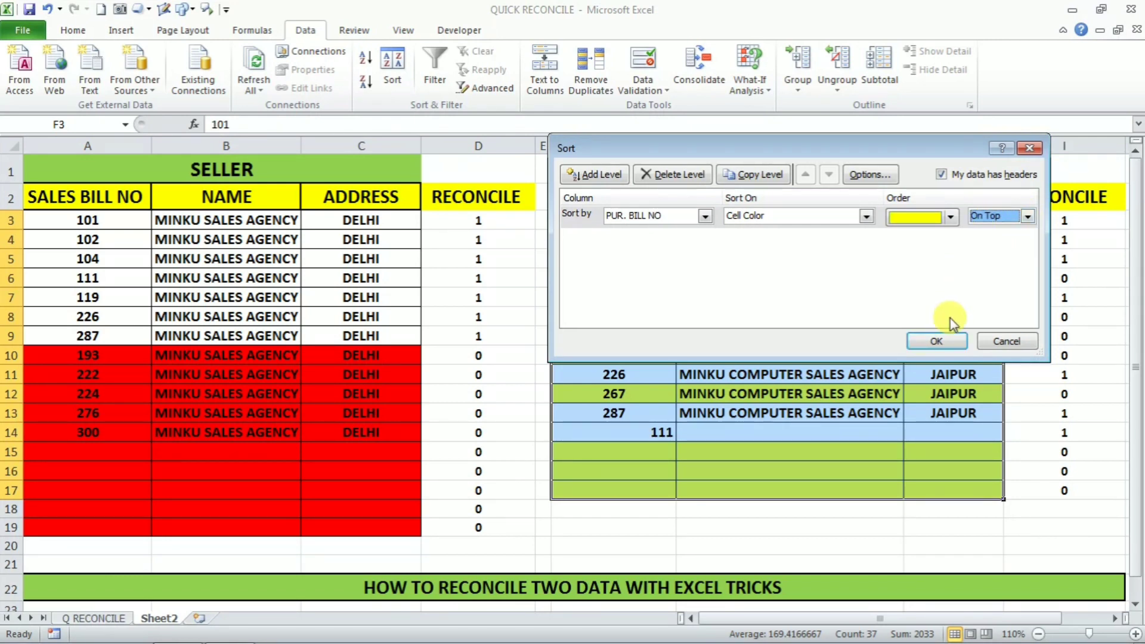
{"action": "left_click", "coordinate": [936, 341]}
{"action": "left_click", "coordinate": [843, 538]}
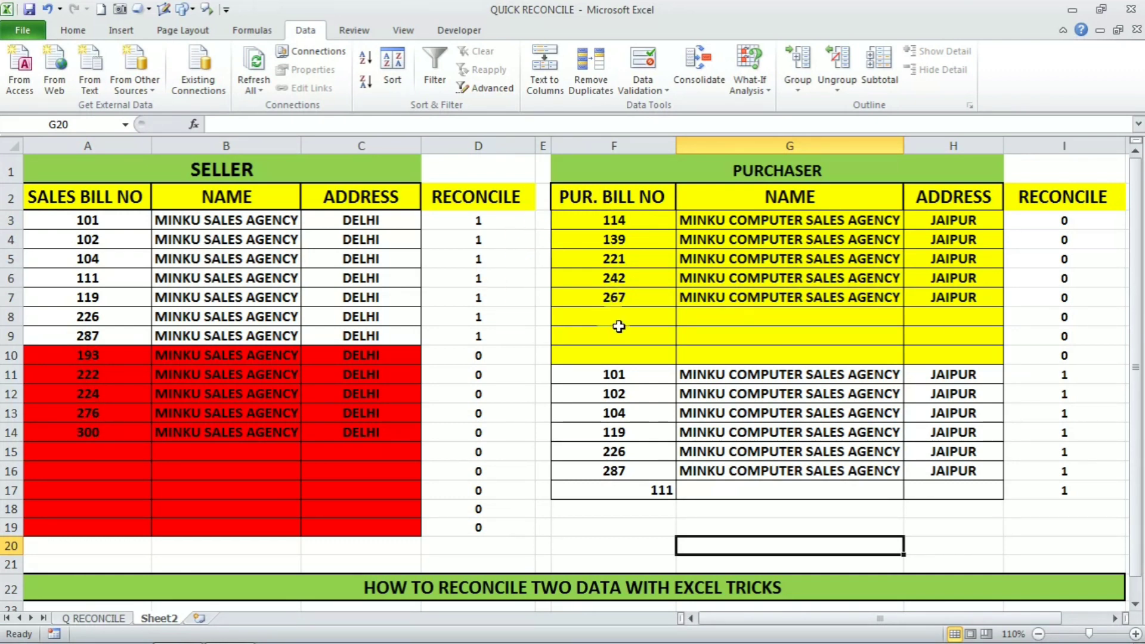
{"action": "left_click", "coordinate": [110, 357]}
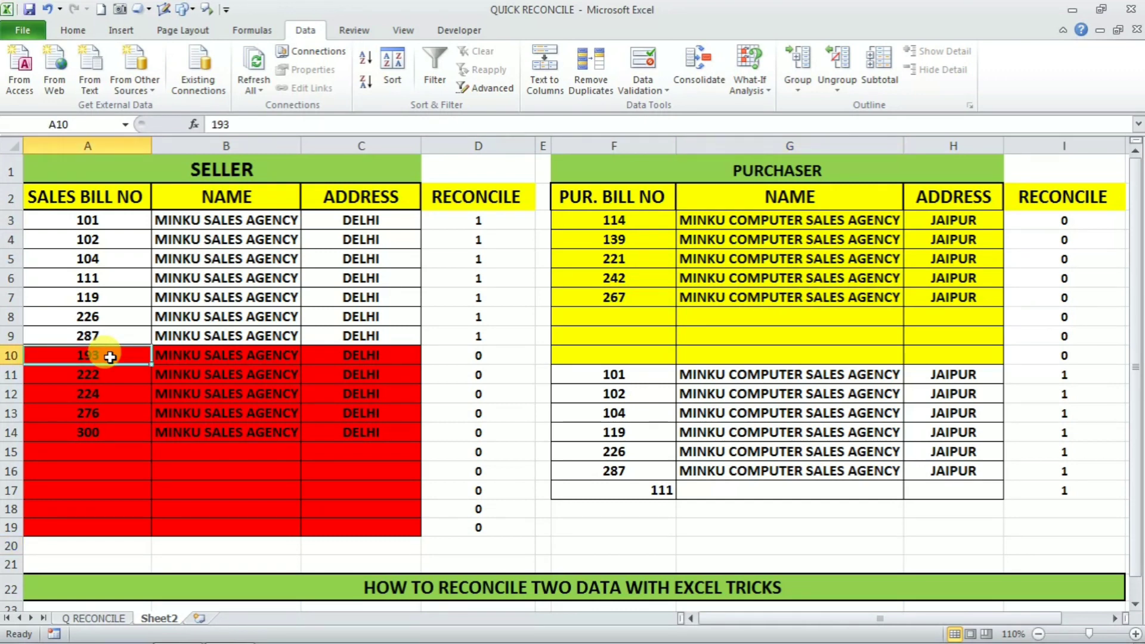
{"action": "left_click", "coordinate": [638, 239]}
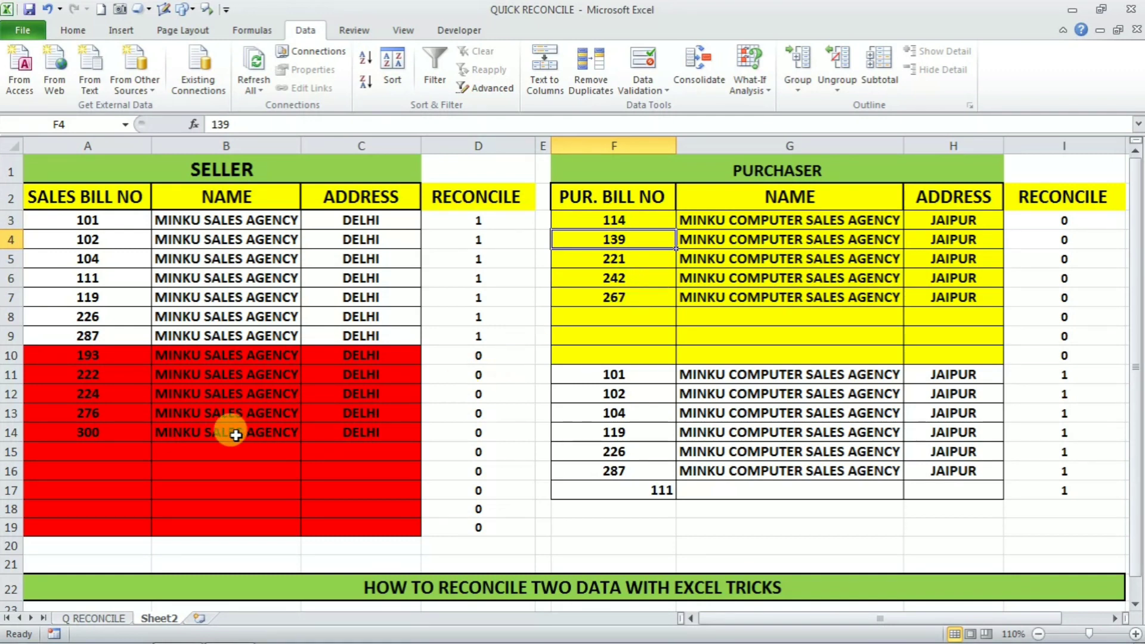
{"action": "left_click", "coordinate": [627, 297]}
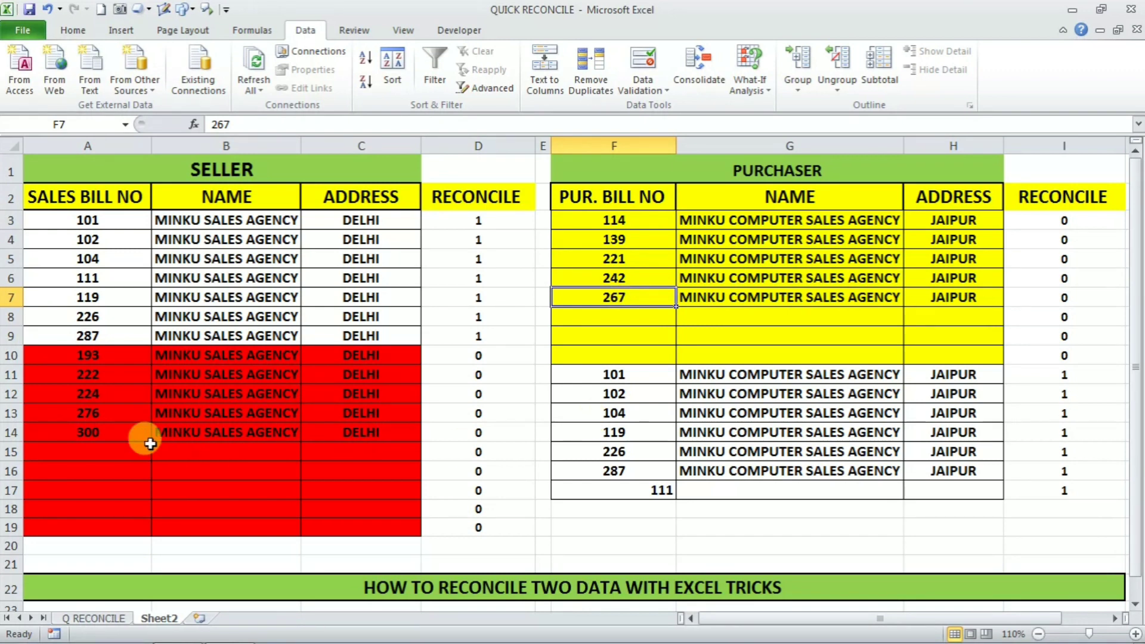
{"action": "left_click", "coordinate": [113, 415]}
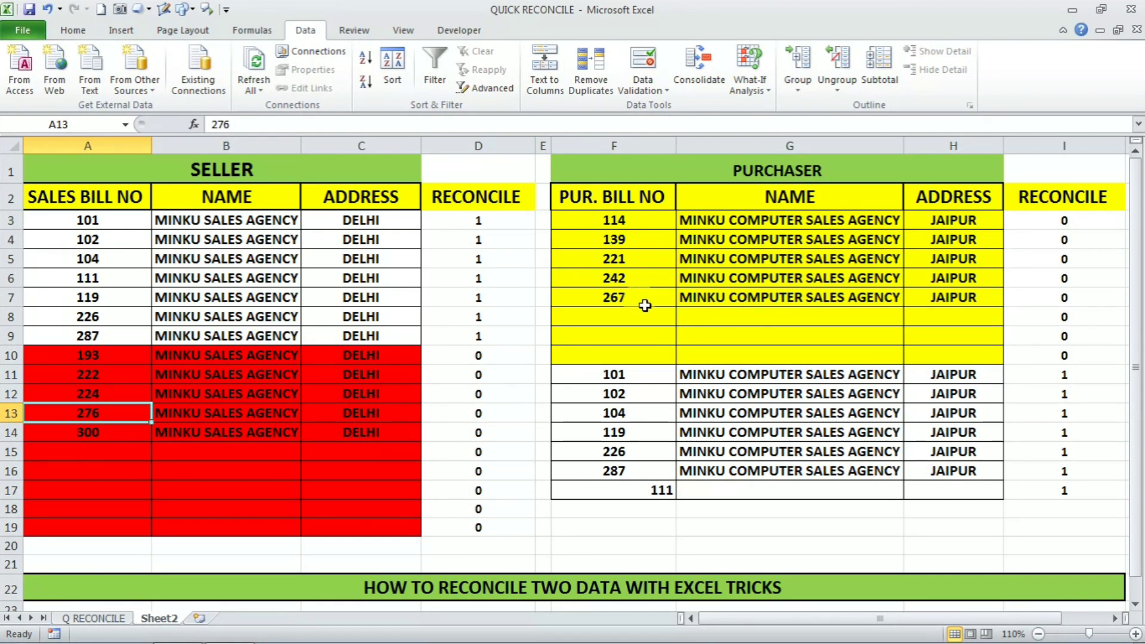
{"action": "left_click", "coordinate": [130, 396]}
{"action": "left_click", "coordinate": [662, 277]}
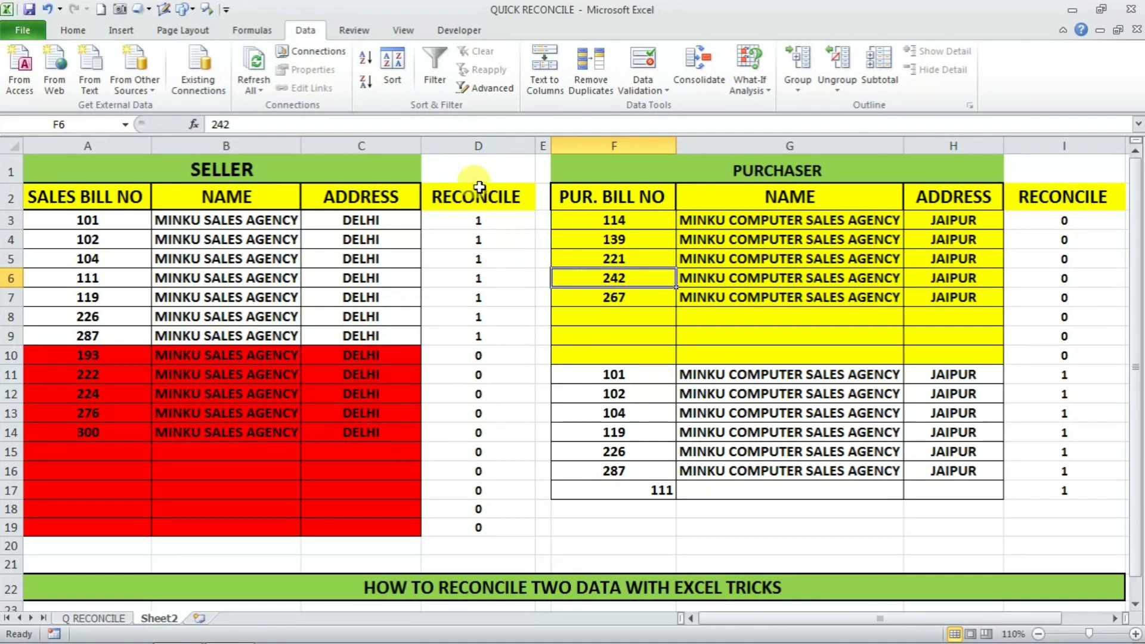
Step: Hide the seller RECONCILE column D and the purchaser RECONCILE column I
{"action": "right_click", "coordinate": [469, 149]}
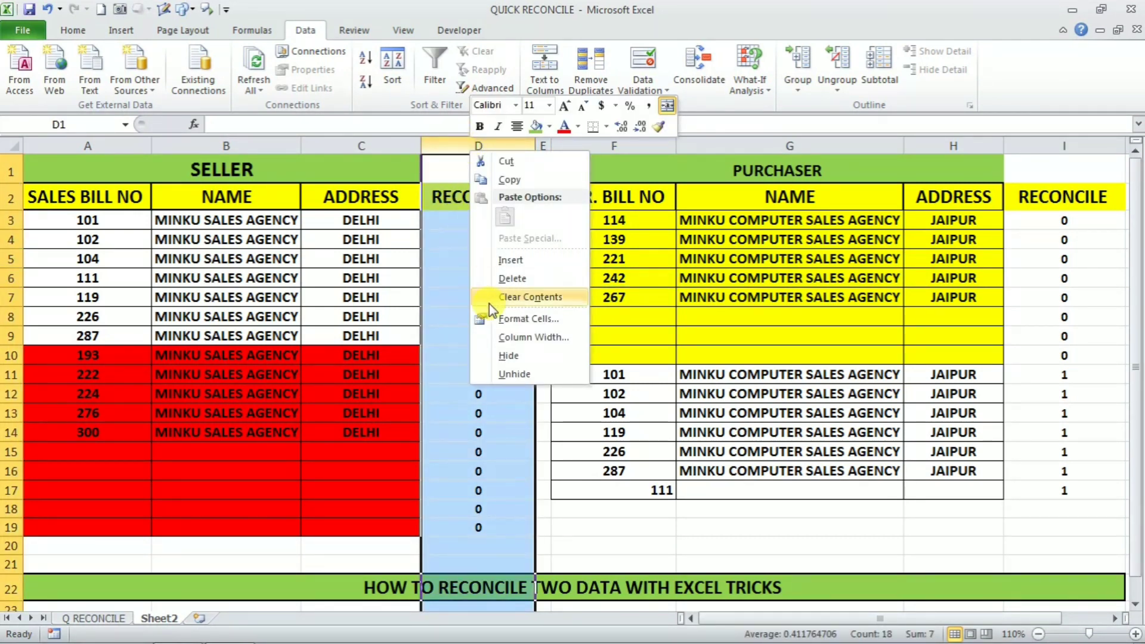
{"action": "left_click", "coordinate": [514, 358]}
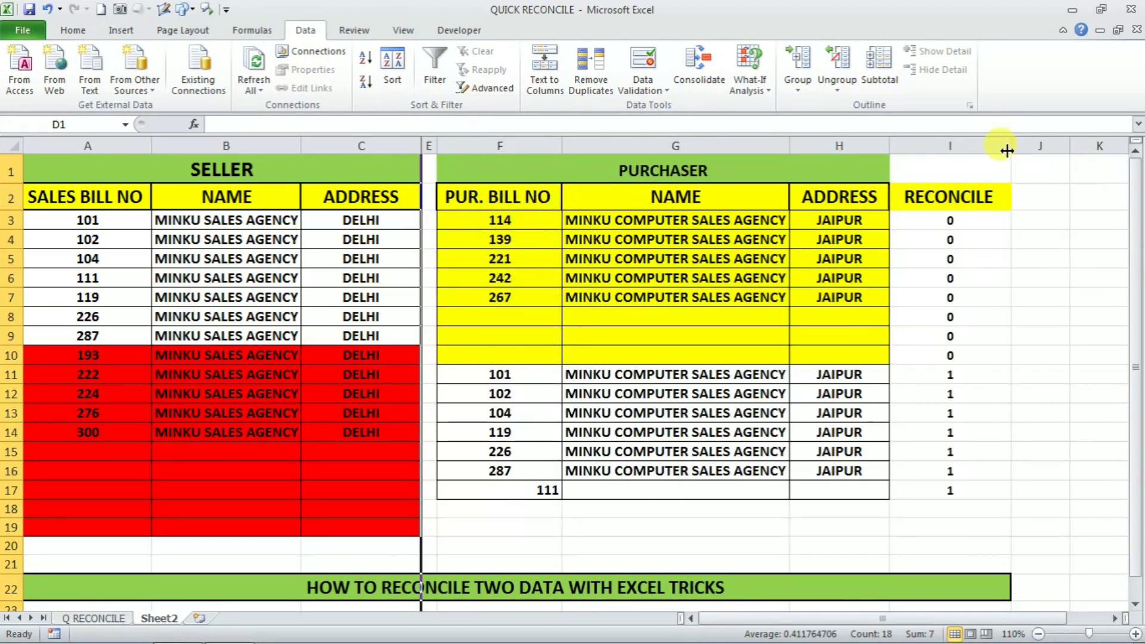
{"action": "right_click", "coordinate": [978, 149]}
{"action": "left_click", "coordinate": [1019, 358]}
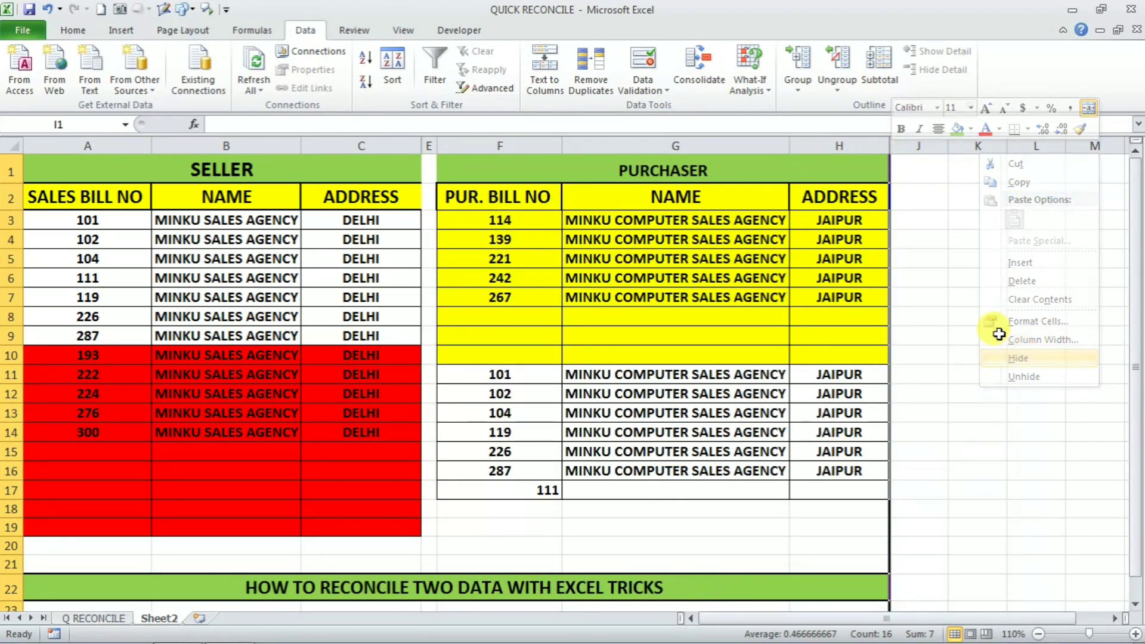
{"action": "left_click", "coordinate": [954, 258]}
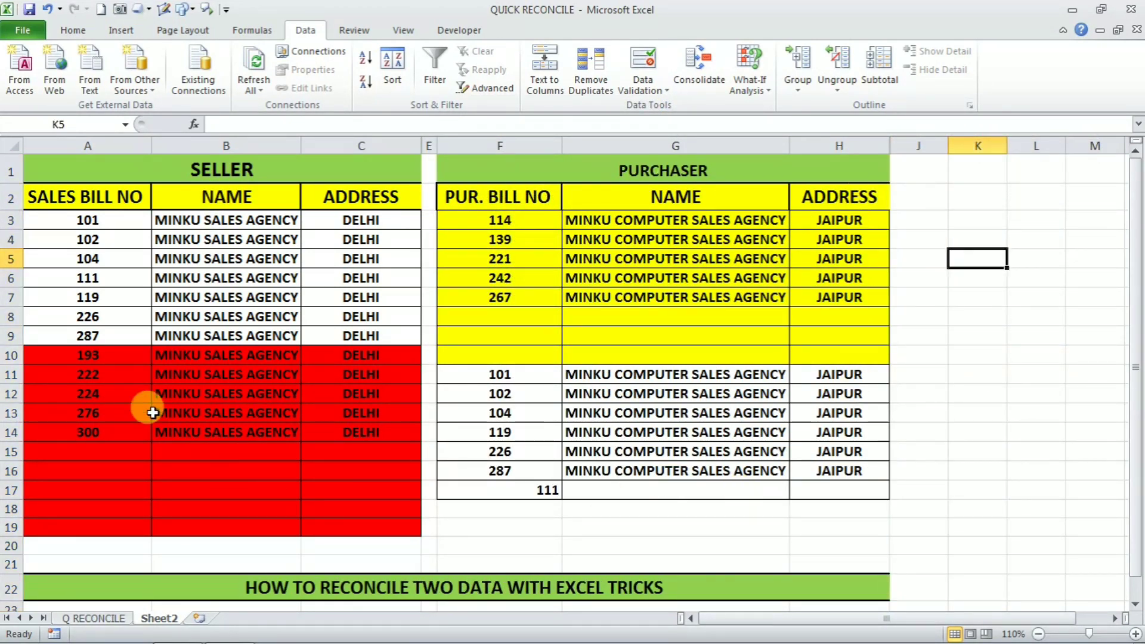